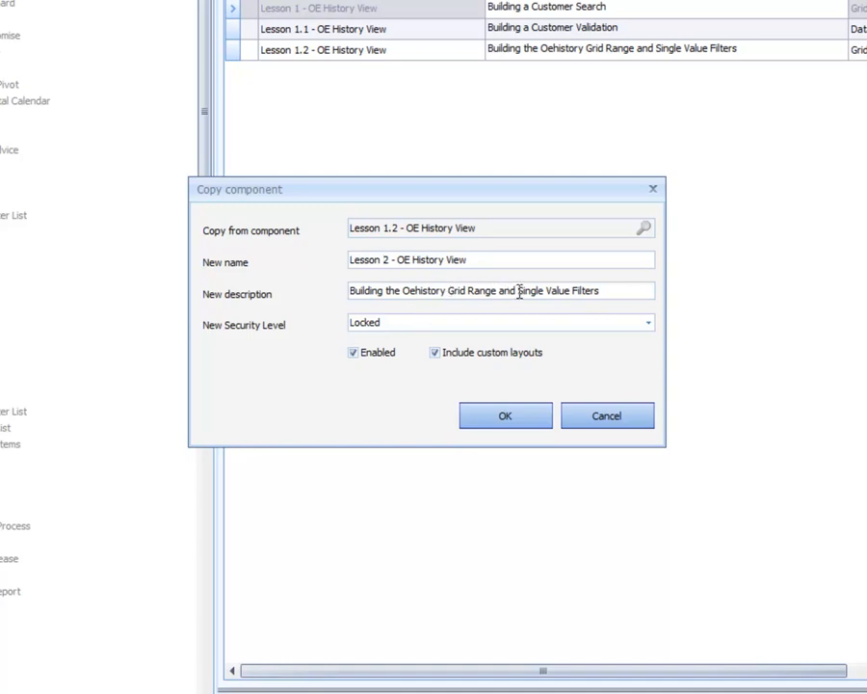
- Change the copy's description to "Building the Oehistory Grid List Value Filters" and create the Lesson 2 - OE History View component
{"action": "left_click_drag", "start_coordinate": [519, 291], "coordinate": [544, 292]}
{"action": "key", "text": "BackSpace"}
{"action": "key", "text": "BackSpace"}
{"action": "key", "text": "BackSpace"}
{"action": "key", "text": "BackSpace"}
{"action": "key", "text": "BackSpace"}
{"action": "key", "text": "BackSpace"}
{"action": "key", "text": "BackSpace"}
{"action": "key", "text": "BackSpace"}
{"action": "key", "text": "BackSpace"}
{"action": "key", "text": "BackSpace"}
{"action": "key", "text": "BackSpace"}
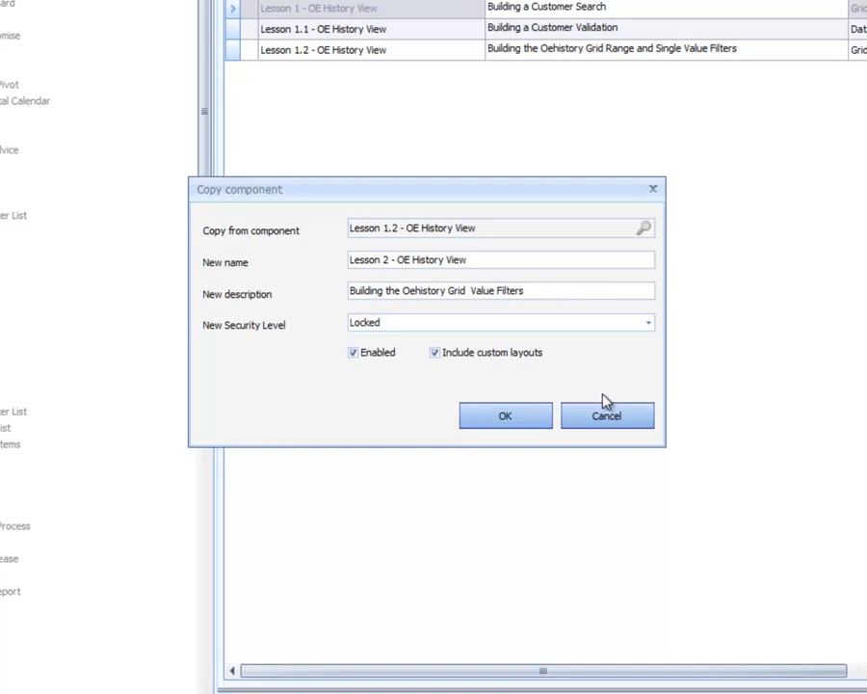
{"action": "type", "text": "List"}
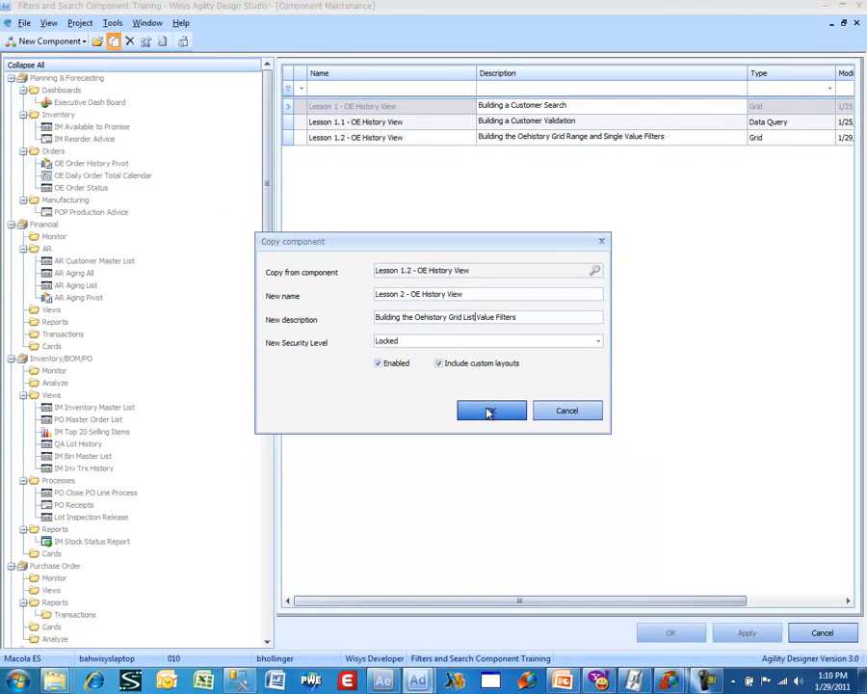
{"action": "left_click", "coordinate": [490, 413]}
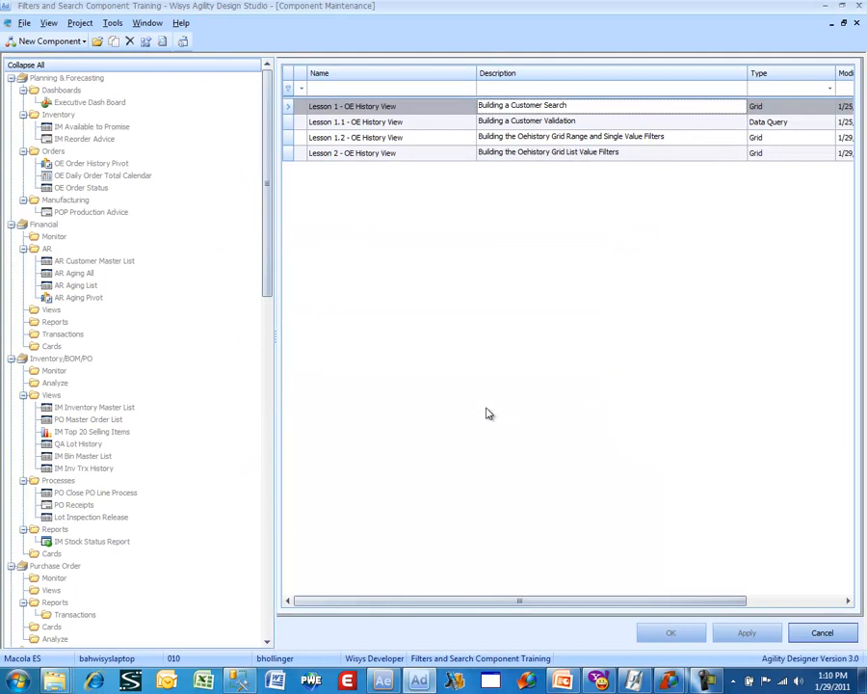
- Open the Lesson 2 - OE History View component and advance past its SQL statement to the filter columns
{"action": "left_click", "coordinate": [386, 157]}
{"action": "double_click", "coordinate": [386, 157]}
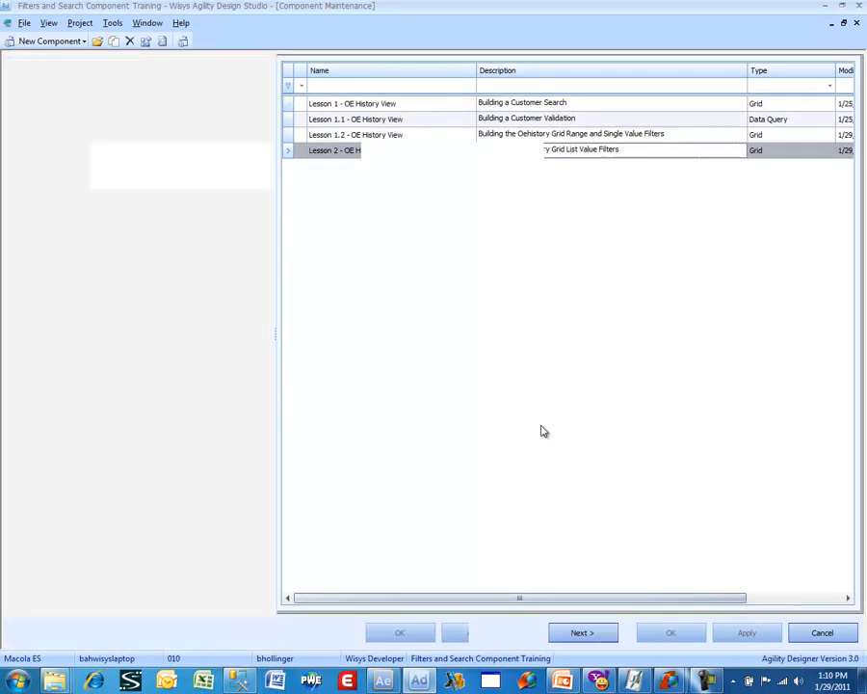
{"action": "left_click", "coordinate": [576, 629]}
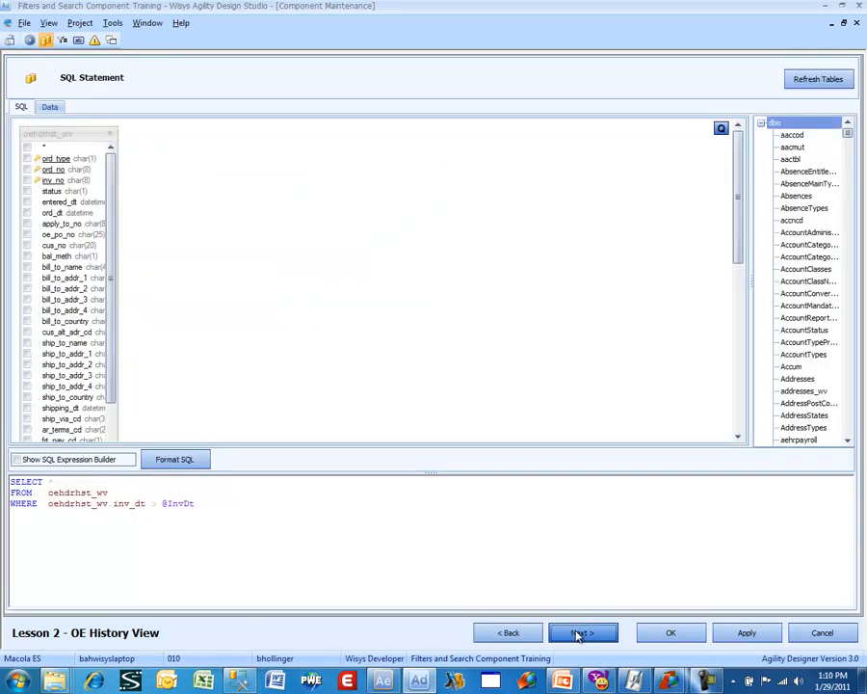
{"action": "left_click", "coordinate": [578, 632]}
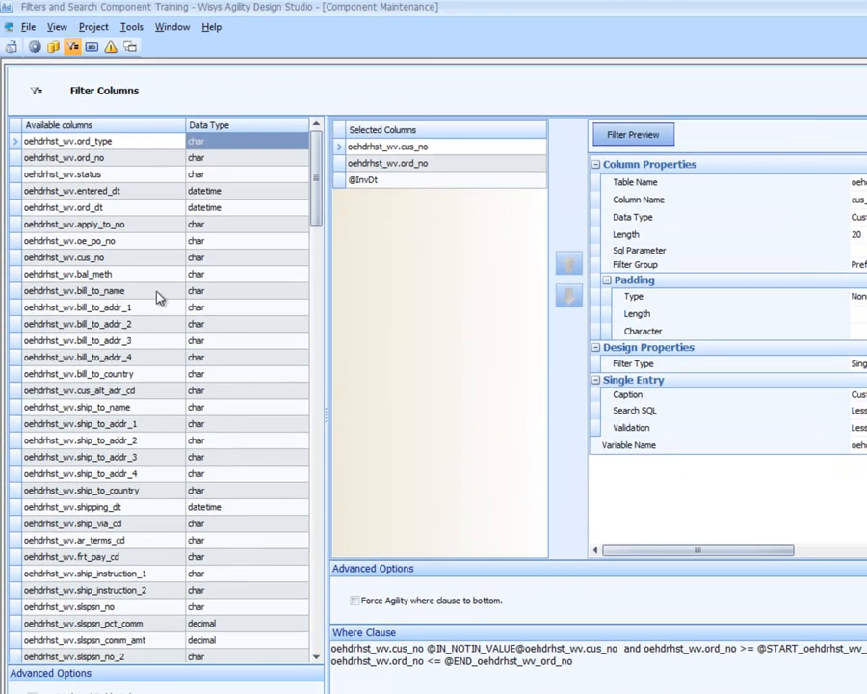
- Add the oehdrhst_wv.mfg_loc column to the selected filter columns
{"action": "left_click", "coordinate": [159, 291]}
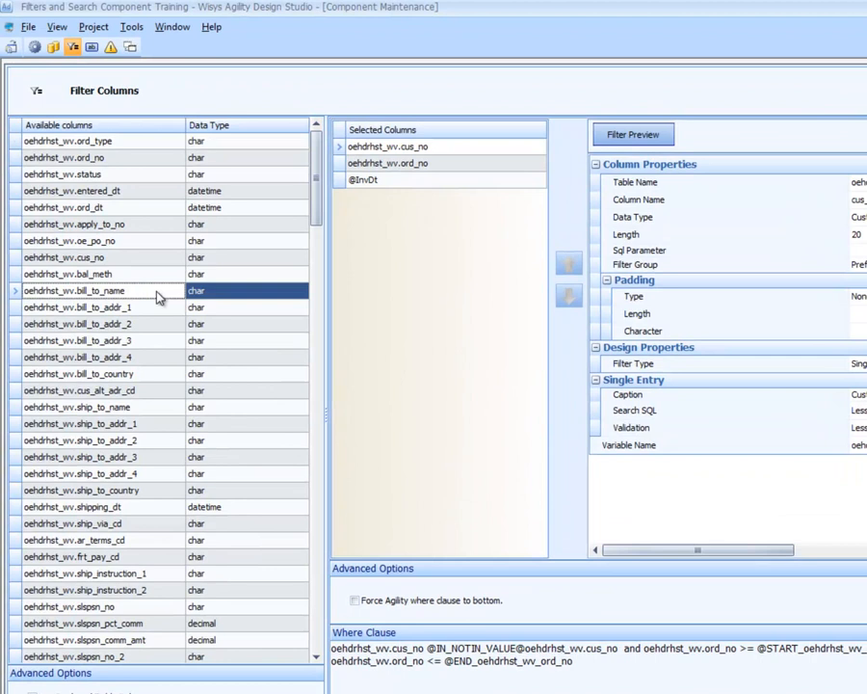
{"action": "scroll", "coordinate": [159, 297], "scroll_direction": "down", "scroll_amount": 1}
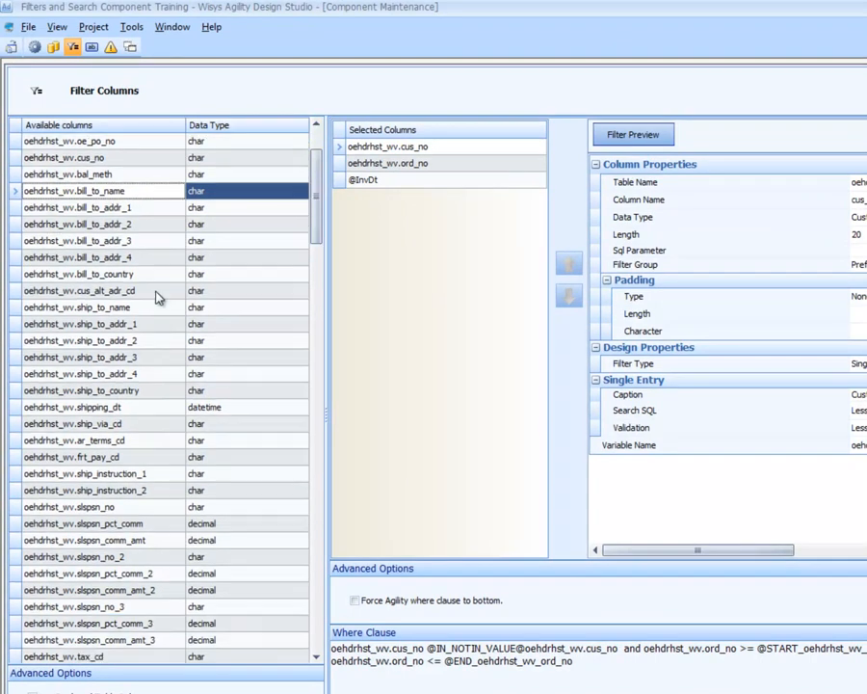
{"action": "scroll", "coordinate": [159, 298], "scroll_direction": "down", "scroll_amount": 2}
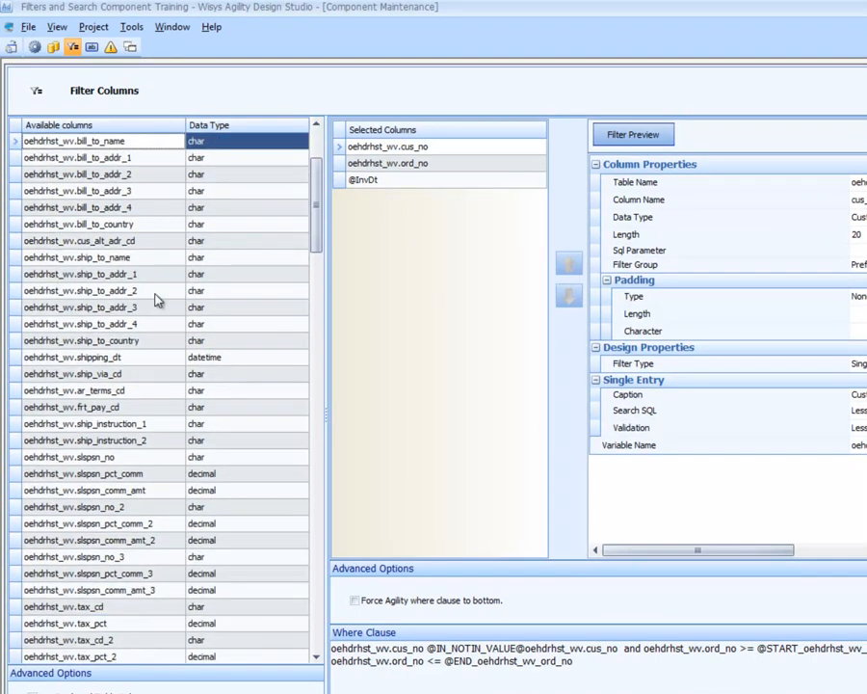
{"action": "scroll", "coordinate": [159, 299], "scroll_direction": "down", "scroll_amount": 2}
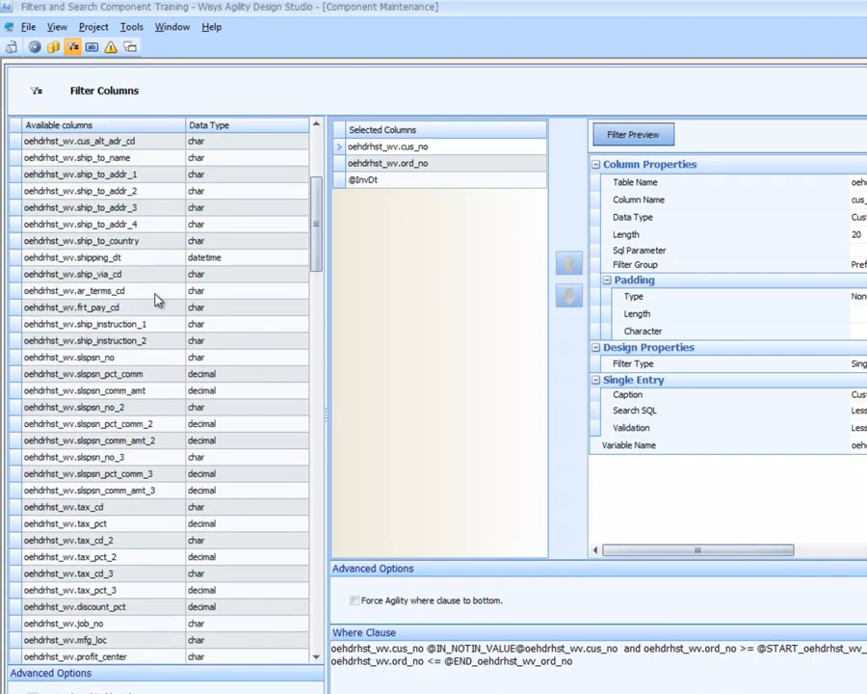
{"action": "double_click", "coordinate": [114, 641]}
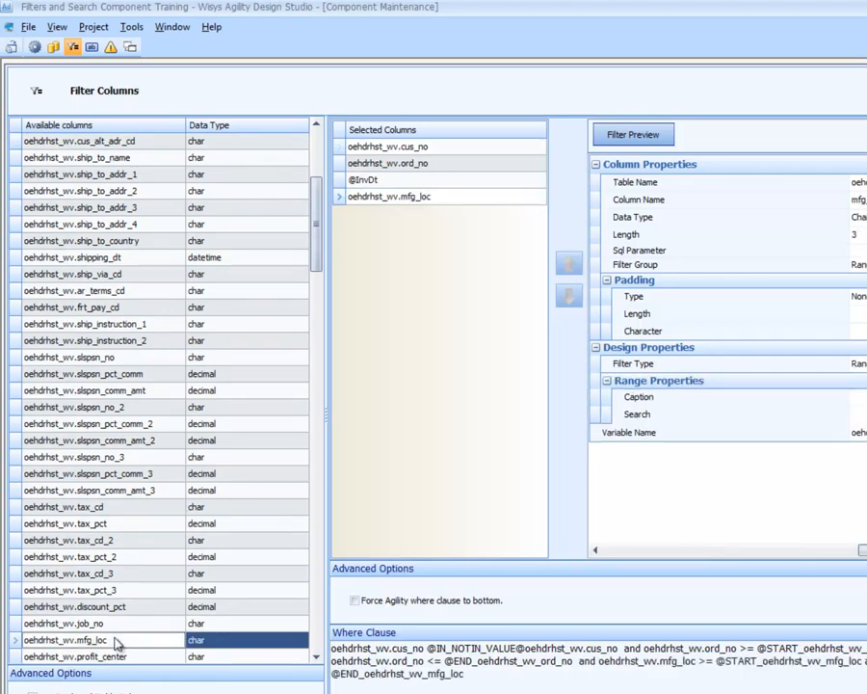
- Add the oehdrhst_wv.prepayment_fg column to the selected filter columns
{"action": "left_click", "coordinate": [96, 606]}
{"action": "scroll", "coordinate": [111, 656], "scroll_direction": "down", "scroll_amount": 4}
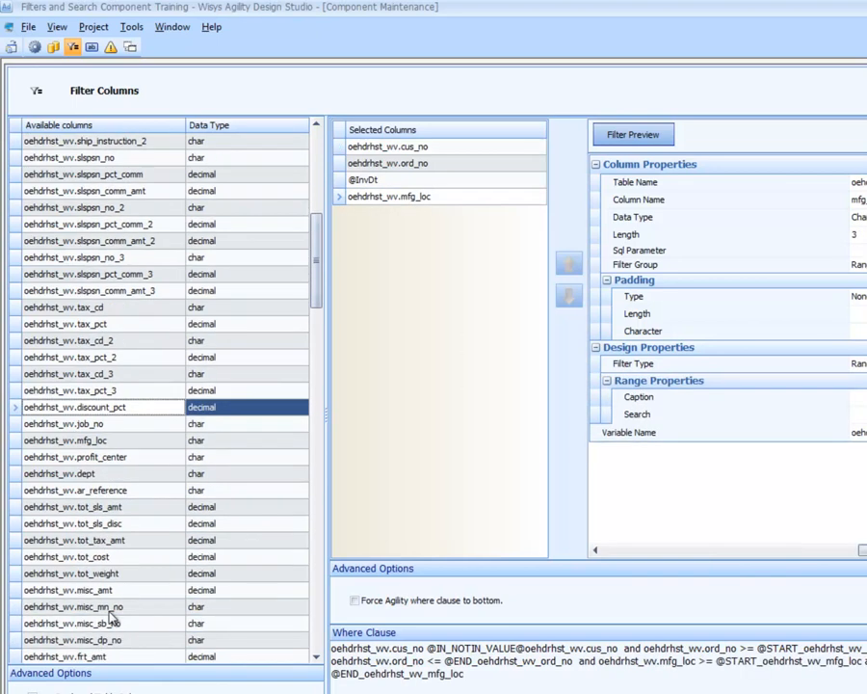
{"action": "scroll", "coordinate": [112, 622], "scroll_direction": "down", "scroll_amount": 5}
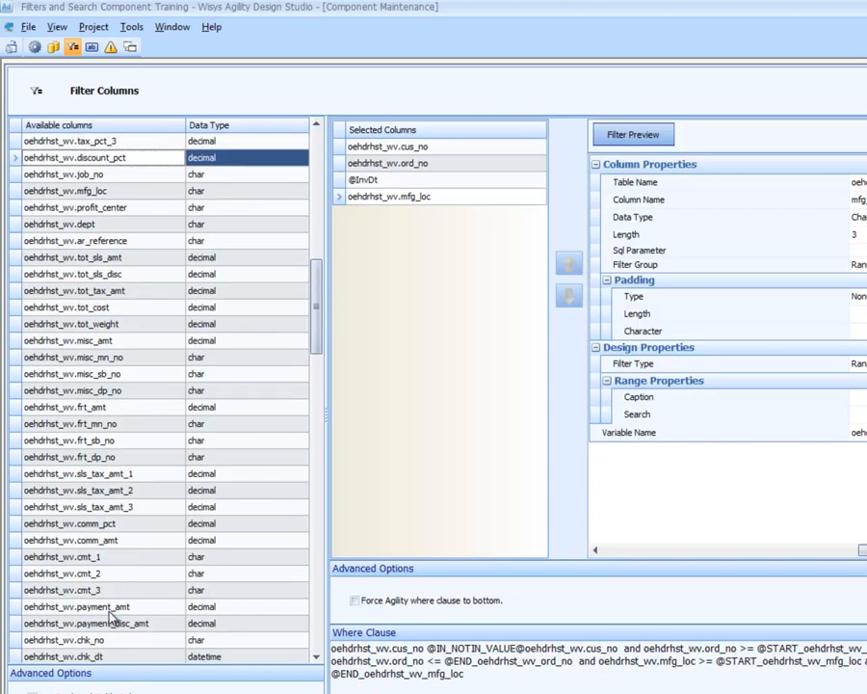
{"action": "scroll", "coordinate": [110, 617], "scroll_direction": "down", "scroll_amount": 4}
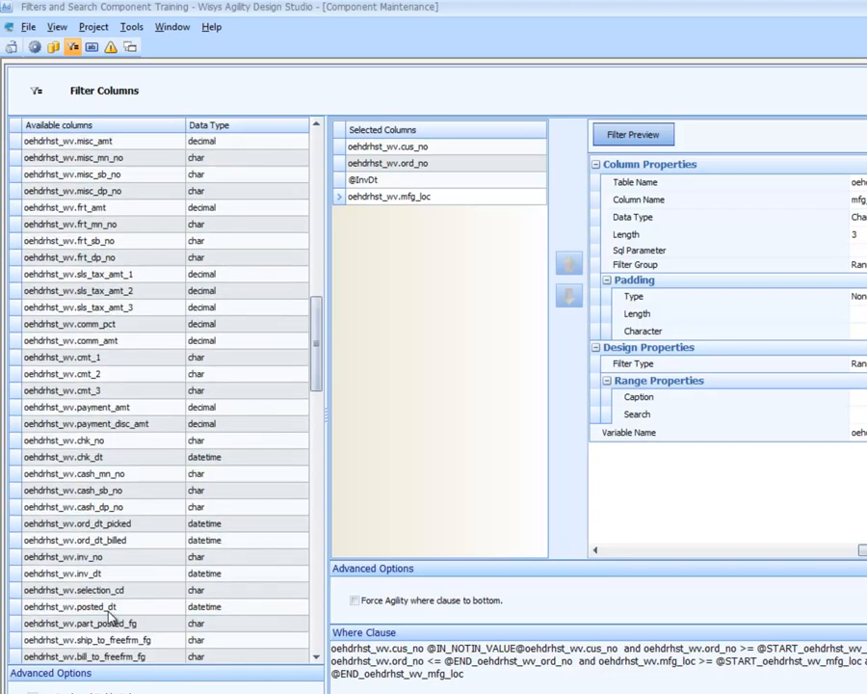
{"action": "scroll", "coordinate": [111, 622], "scroll_direction": "down", "scroll_amount": 1}
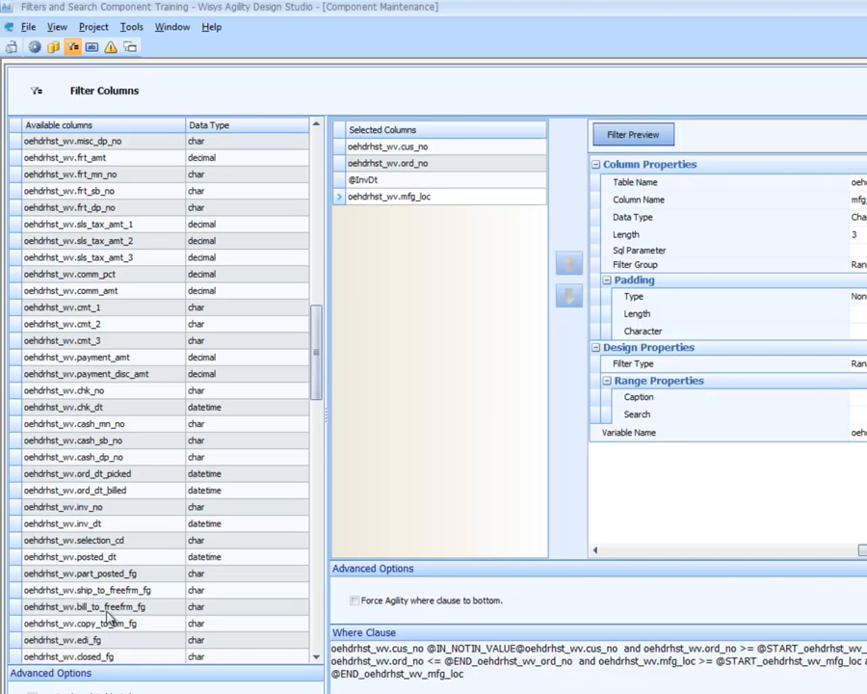
{"action": "scroll", "coordinate": [110, 622], "scroll_direction": "down", "scroll_amount": 2}
{"action": "scroll", "coordinate": [109, 617], "scroll_direction": "down", "scroll_amount": 2}
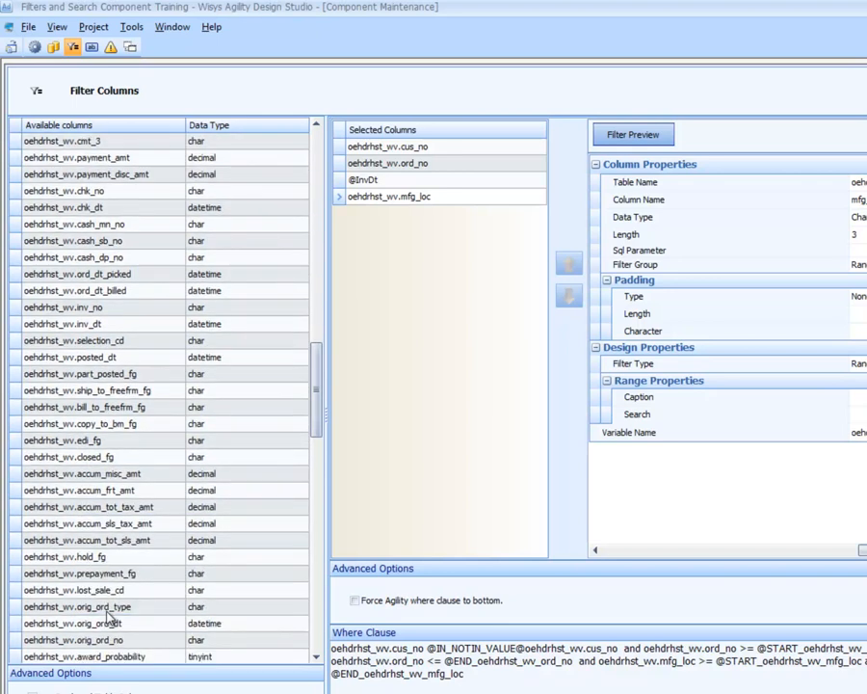
{"action": "left_click", "coordinate": [116, 575]}
{"action": "double_click", "coordinate": [118, 578]}
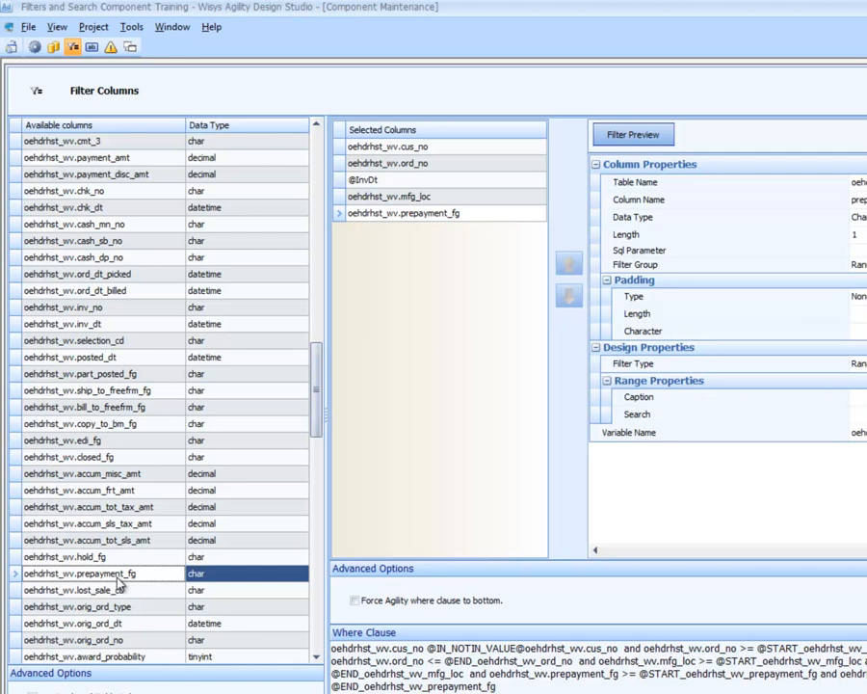
- Add the oehdrhst_wv.ship_via_cd column to the selected filter columns
{"action": "scroll", "coordinate": [117, 583], "scroll_direction": "up", "scroll_amount": 9}
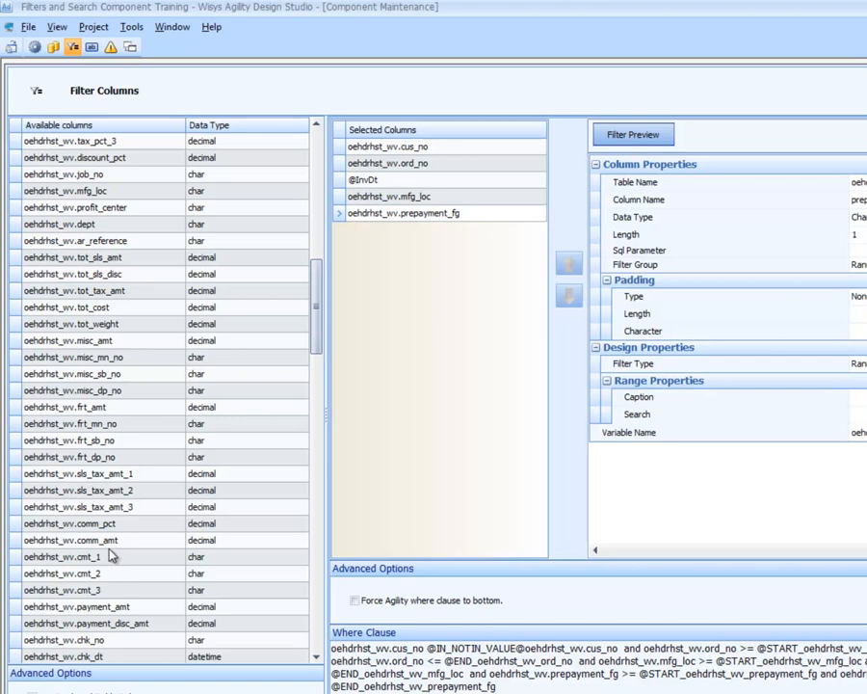
{"action": "scroll", "coordinate": [111, 556], "scroll_direction": "up", "scroll_amount": 9}
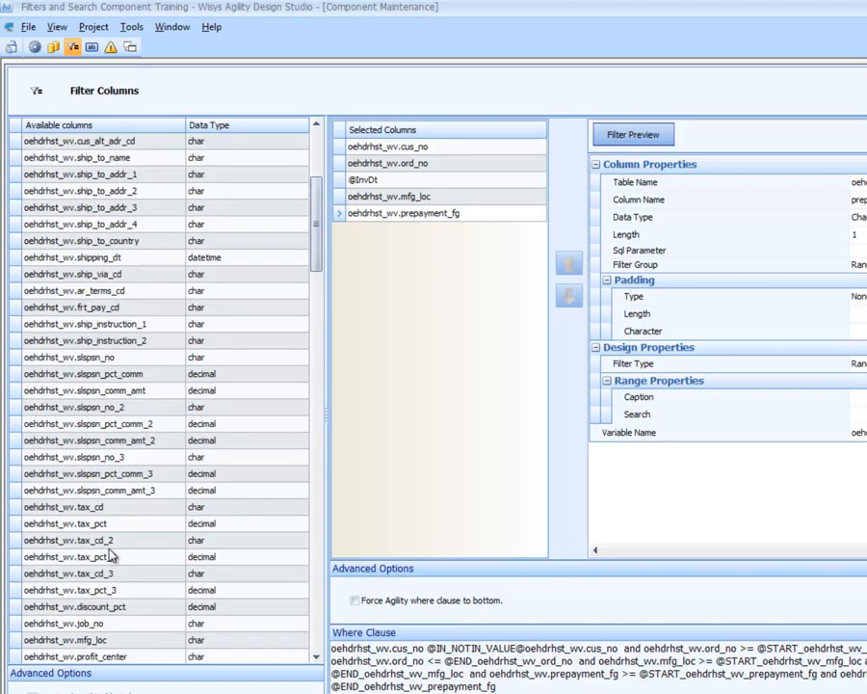
{"action": "left_click", "coordinate": [146, 275]}
{"action": "double_click", "coordinate": [143, 275]}
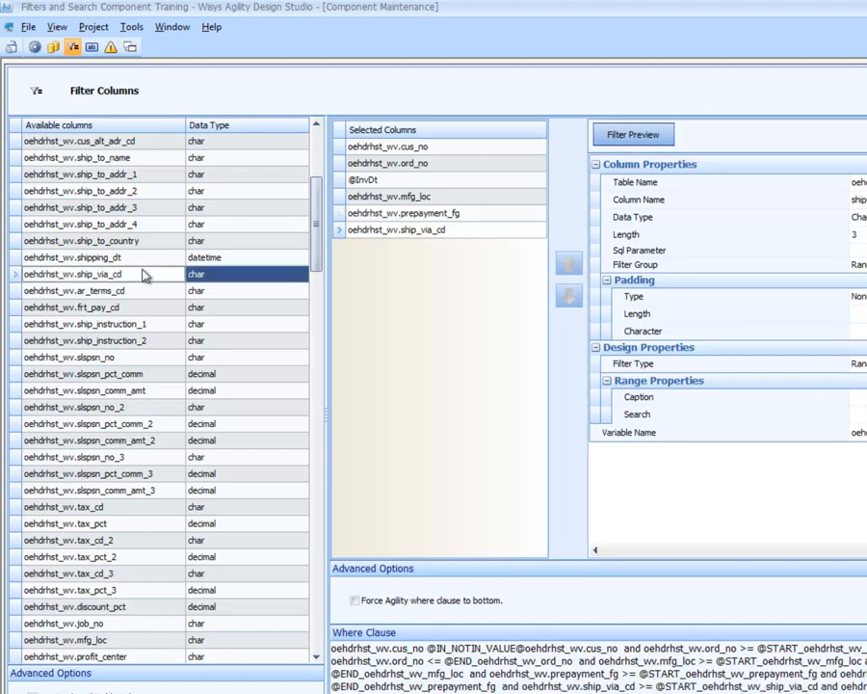
- Add the oehdrhst_wv.orig_ord_type column to the selected filter columns
{"action": "scroll", "coordinate": [142, 276], "scroll_direction": "down", "scroll_amount": 6}
{"action": "scroll", "coordinate": [142, 276], "scroll_direction": "down", "scroll_amount": 4}
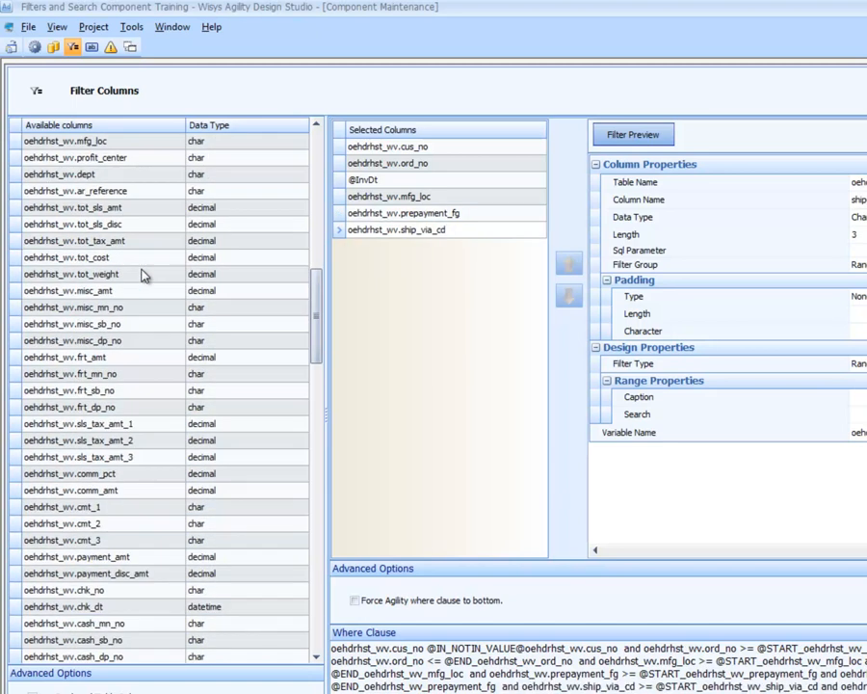
{"action": "scroll", "coordinate": [142, 275], "scroll_direction": "down", "scroll_amount": 2}
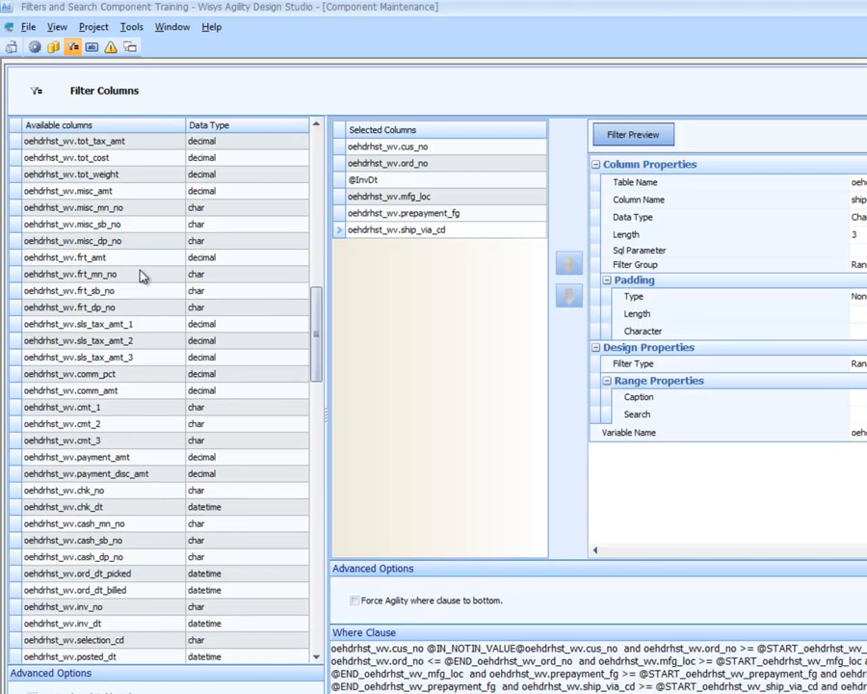
{"action": "scroll", "coordinate": [143, 276], "scroll_direction": "down", "scroll_amount": 3}
{"action": "scroll", "coordinate": [139, 277], "scroll_direction": "down", "scroll_amount": 3}
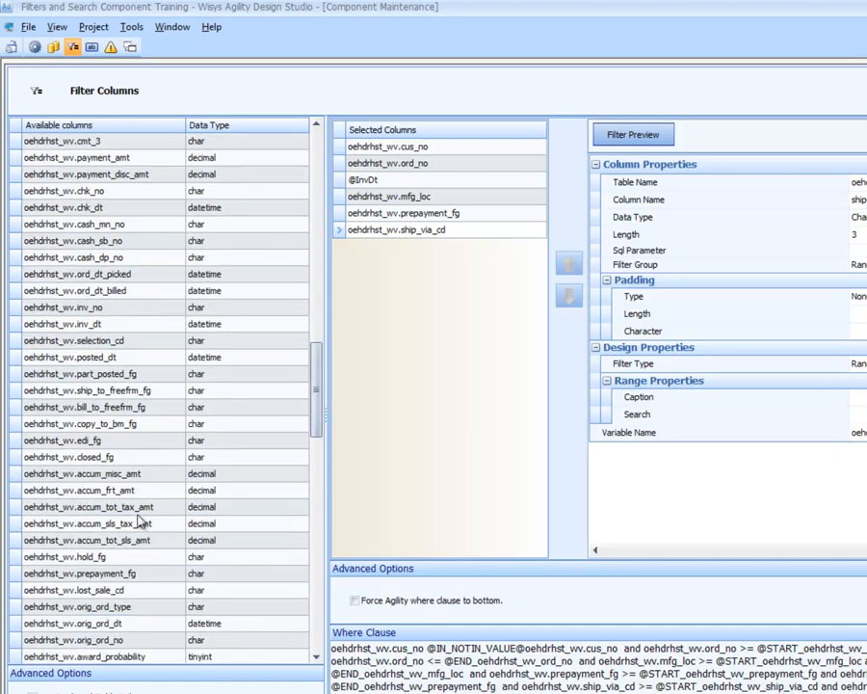
{"action": "scroll", "coordinate": [135, 520], "scroll_direction": "down", "scroll_amount": 1}
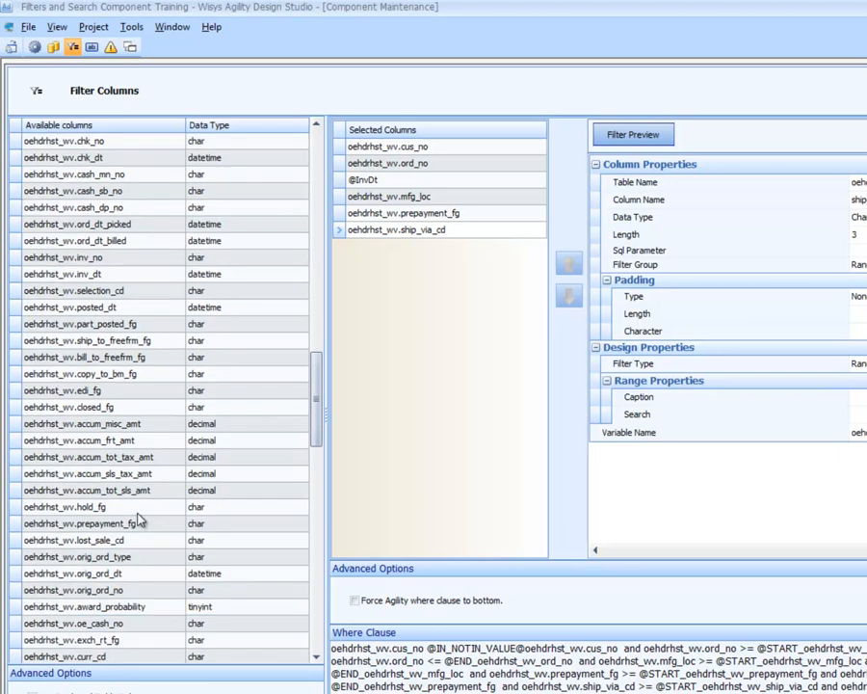
{"action": "double_click", "coordinate": [142, 558]}
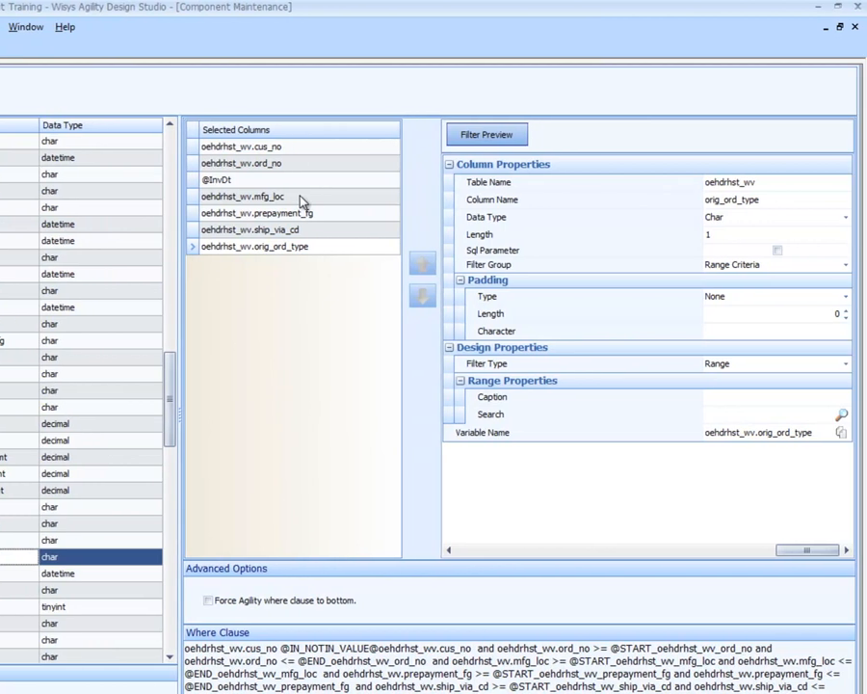
- Set the filter type of the selected mfg_loc column to Drop down list
{"action": "left_click", "coordinate": [303, 200]}
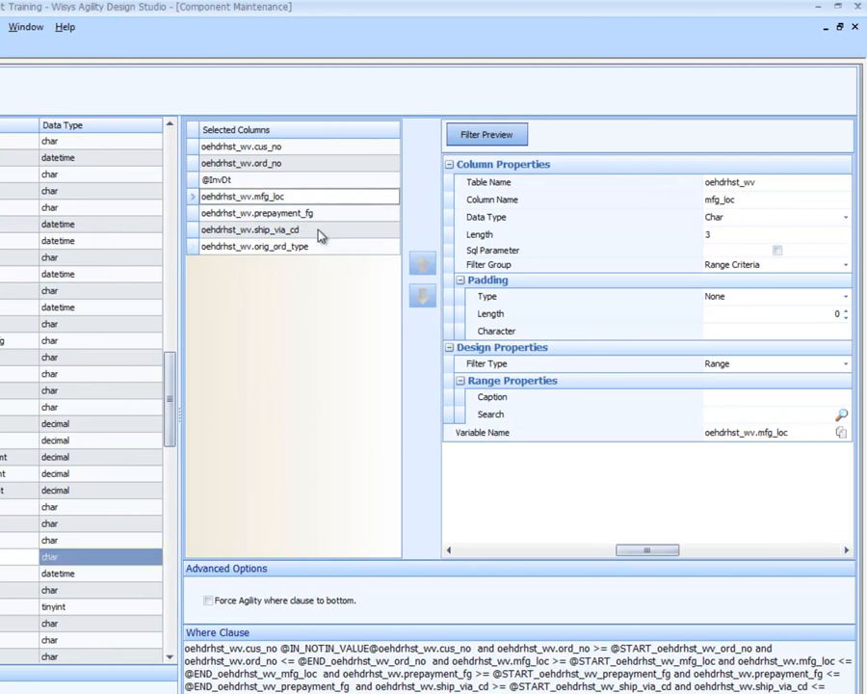
{"action": "left_click", "coordinate": [718, 370]}
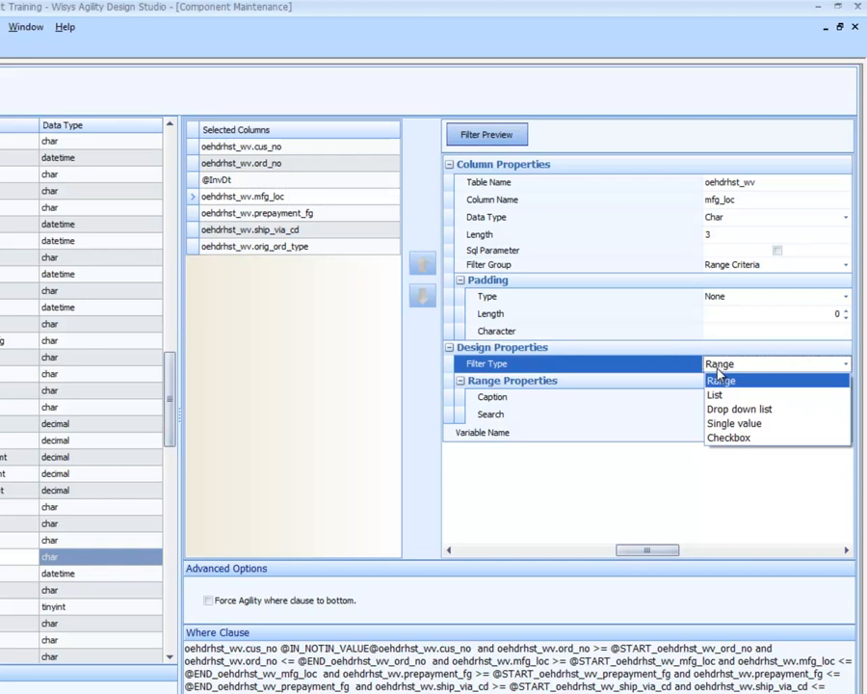
{"action": "left_click", "coordinate": [729, 409]}
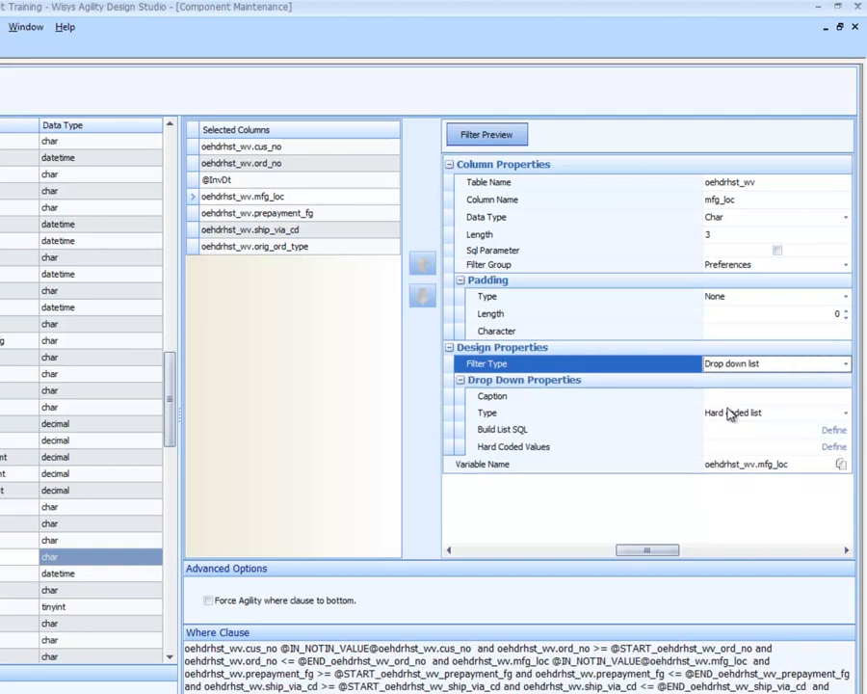
- Give the mfg_loc drop-down filter the caption "Location"
{"action": "left_click", "coordinate": [723, 396]}
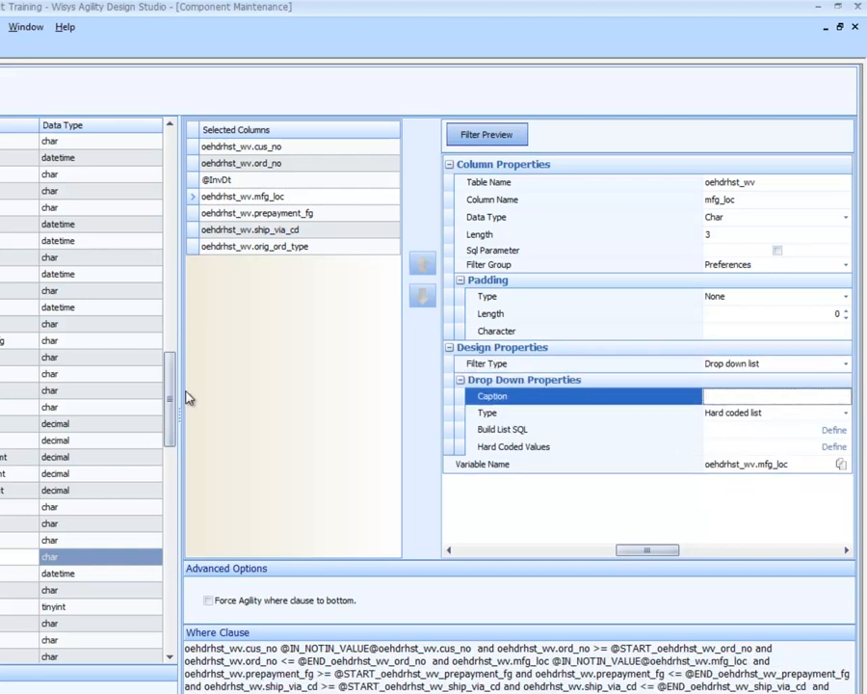
{"action": "type", "text": "Lopcat"}
{"action": "key", "text": "BackSpace"}
{"action": "key", "text": "BackSpace"}
{"action": "key", "text": "BackSpace"}
{"action": "key", "text": "BackSpace"}
{"action": "type", "text": "cation"}
- Open the Build List SQL query for the mfg_loc drop-down and add the imlocfil_wv view to it
{"action": "left_click", "coordinate": [832, 429]}
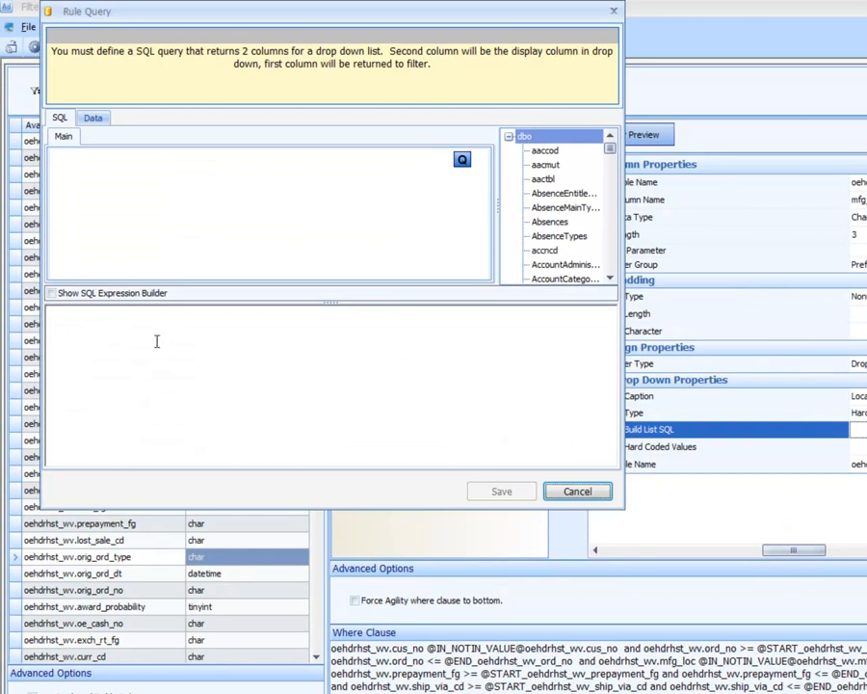
{"action": "left_click", "coordinate": [564, 265]}
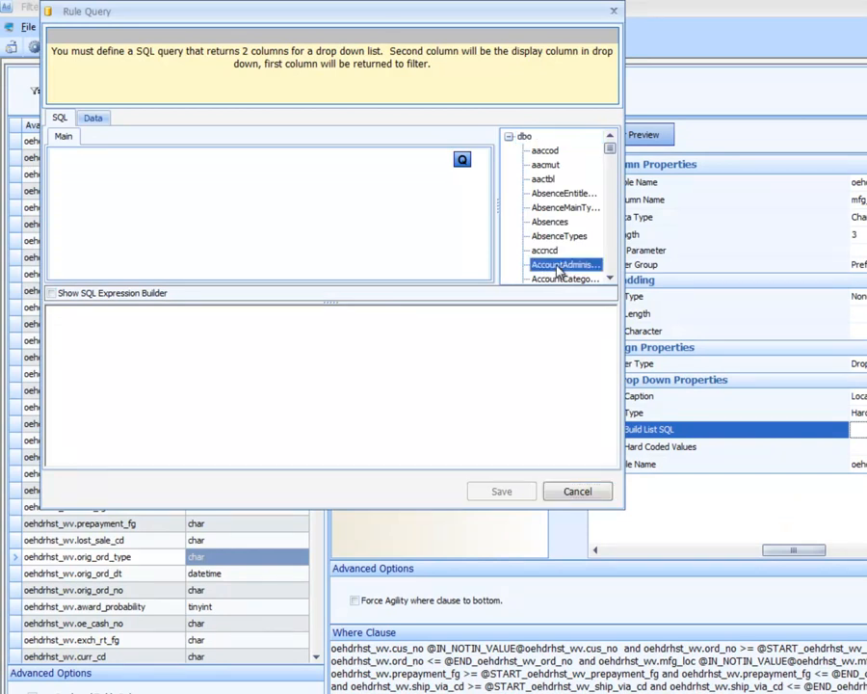
{"action": "scroll", "coordinate": [561, 270], "scroll_direction": "down", "scroll_amount": 20}
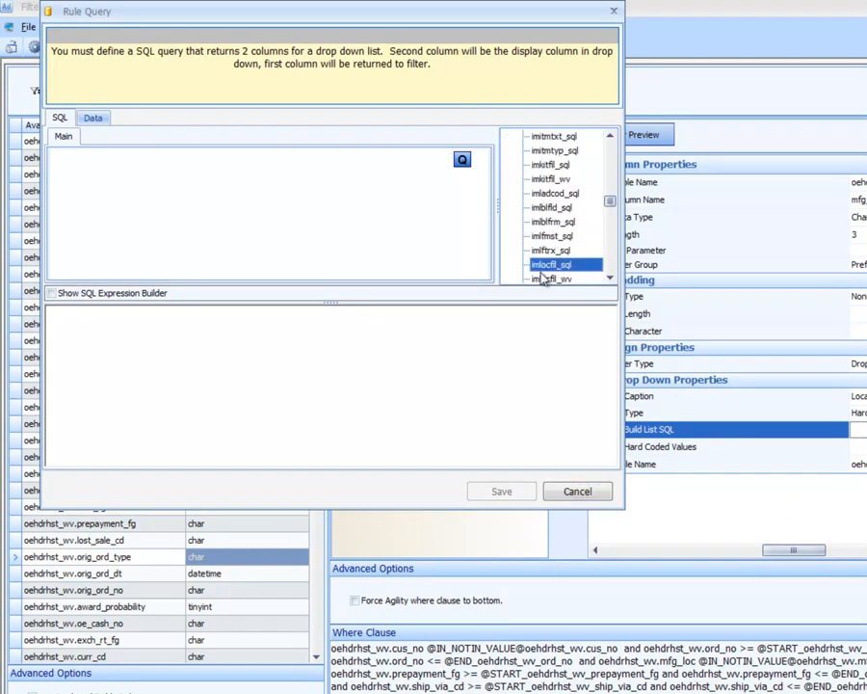
{"action": "left_click", "coordinate": [547, 280]}
{"action": "left_click", "coordinate": [547, 280]}
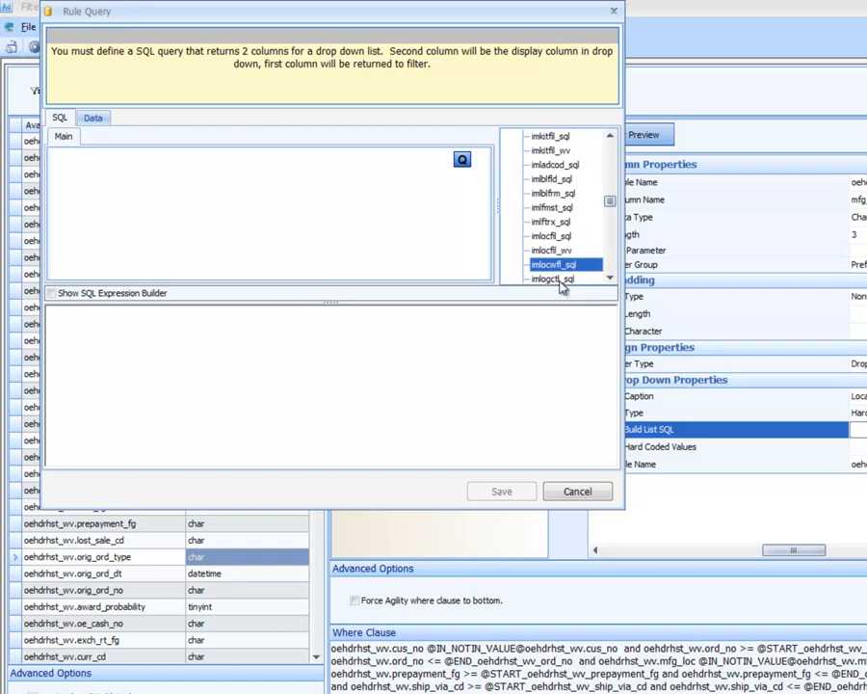
{"action": "left_click", "coordinate": [556, 252]}
{"action": "double_click", "coordinate": [556, 252]}
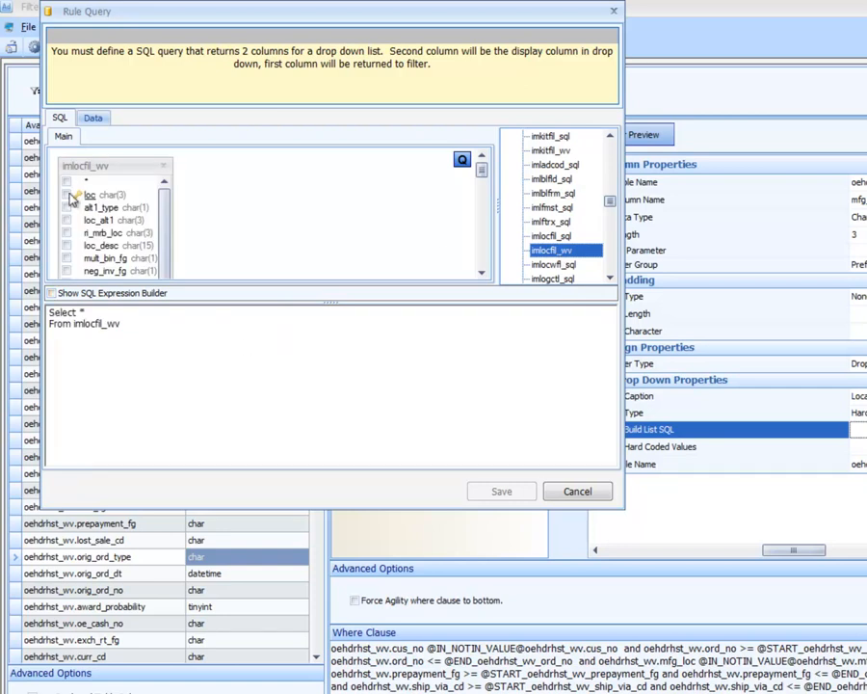
- Select the loc and loc_desc columns of imlocfil_wv for the query and save it
{"action": "left_click", "coordinate": [67, 194]}
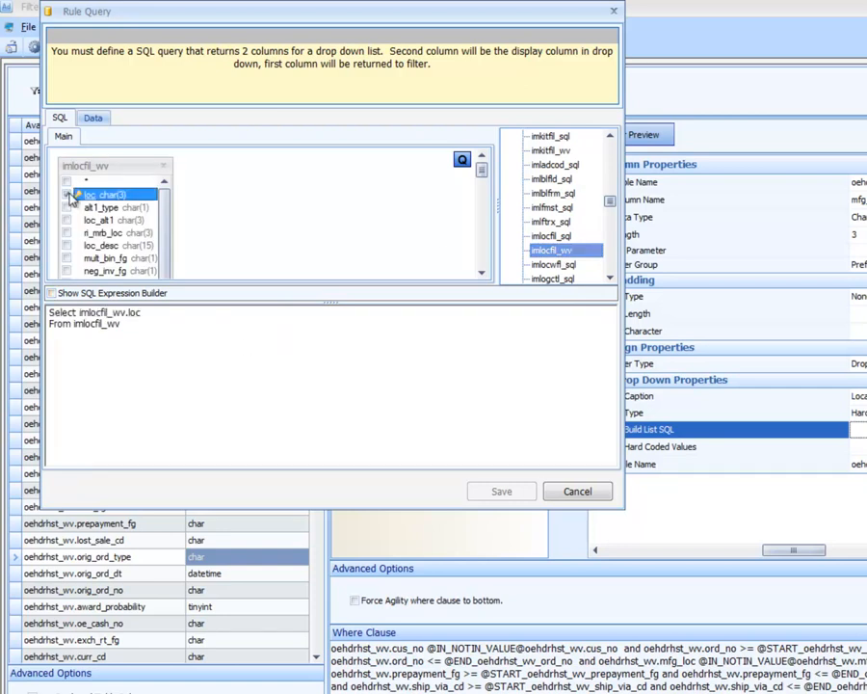
{"action": "left_click", "coordinate": [67, 245]}
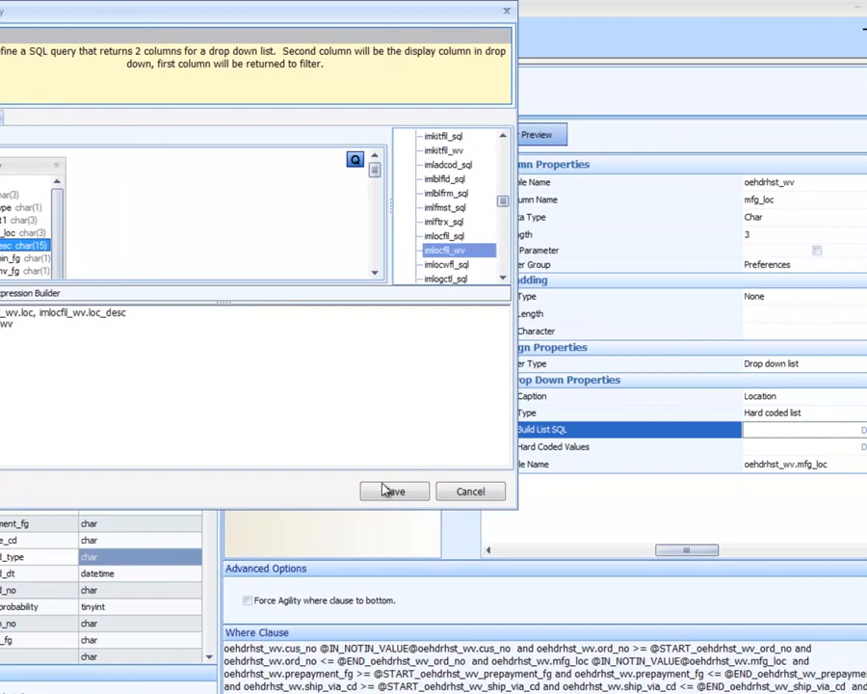
{"action": "left_click", "coordinate": [500, 491]}
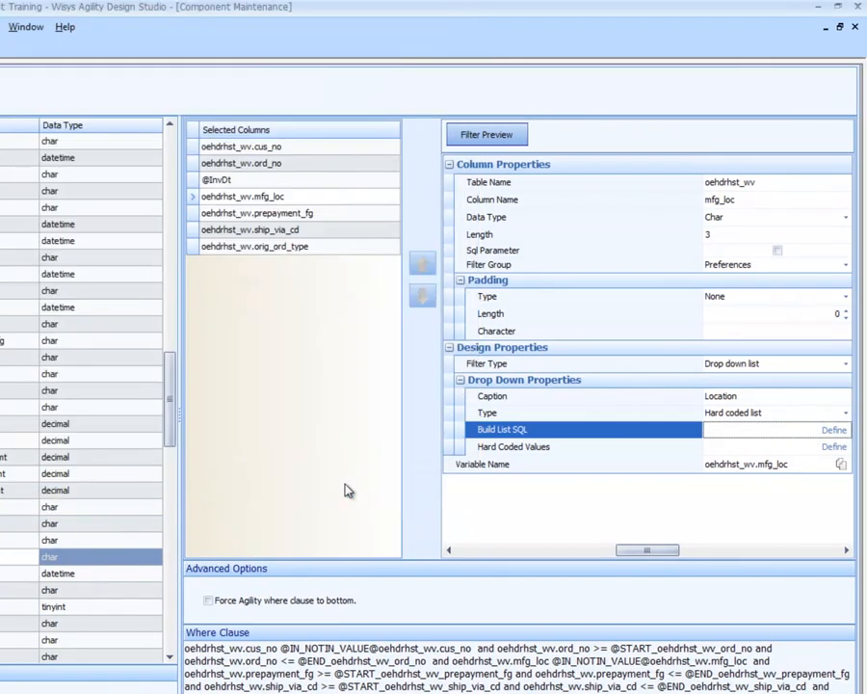
- Set the filter type of the selected prepayment_fg column to Checkbox and give it the caption "Prepayment?"
{"action": "left_click", "coordinate": [282, 218]}
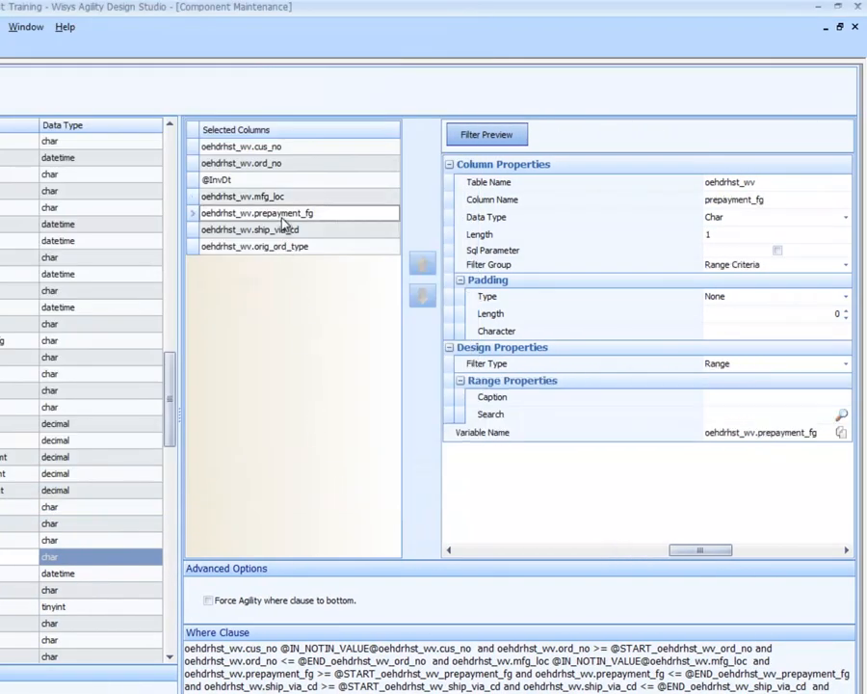
{"action": "left_click", "coordinate": [745, 367]}
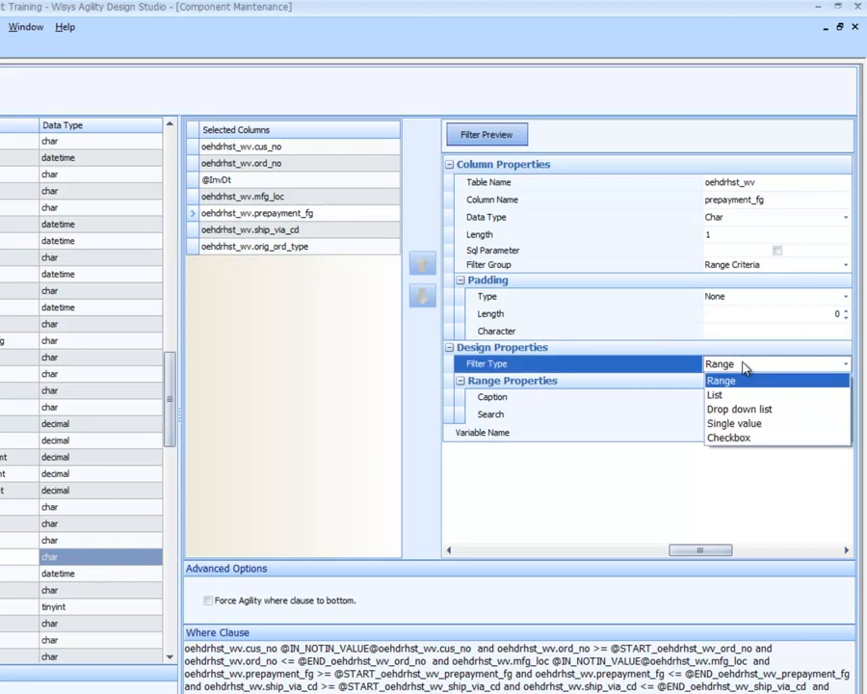
{"action": "left_click", "coordinate": [761, 437]}
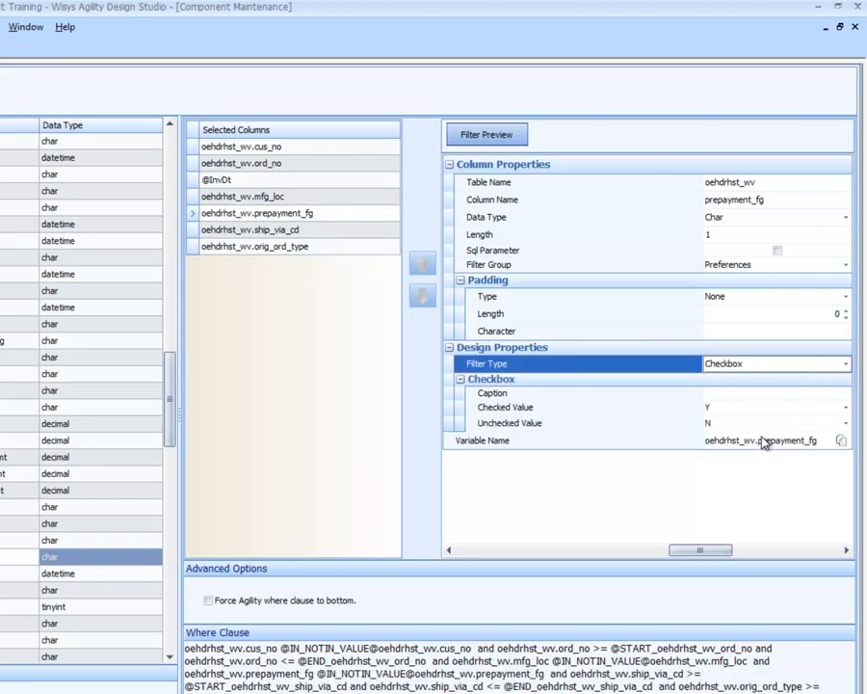
{"action": "left_click", "coordinate": [731, 393]}
{"action": "type", "text": "Pre"}
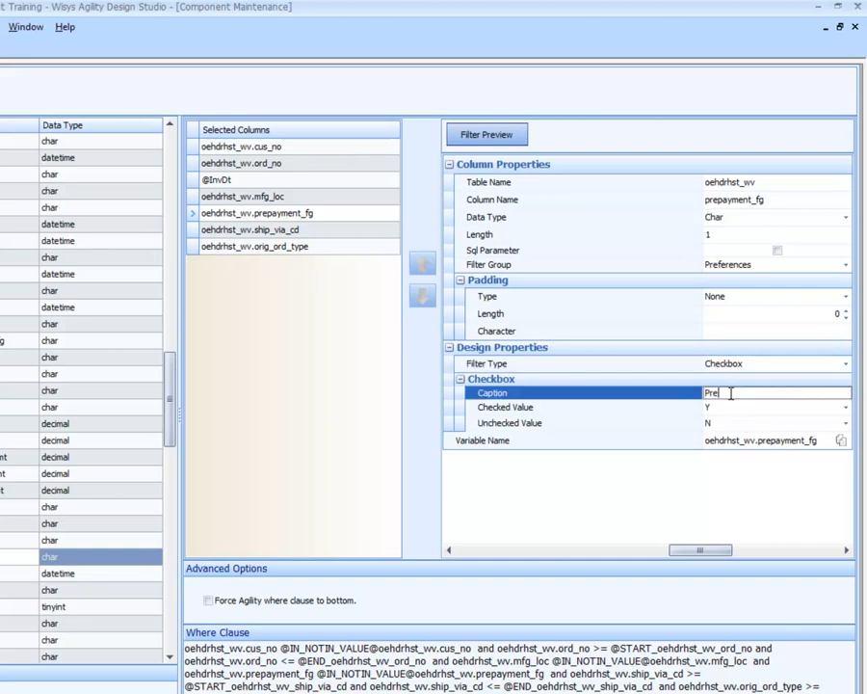
{"action": "type", "text": "payment?"}
{"action": "left_click", "coordinate": [289, 229]}
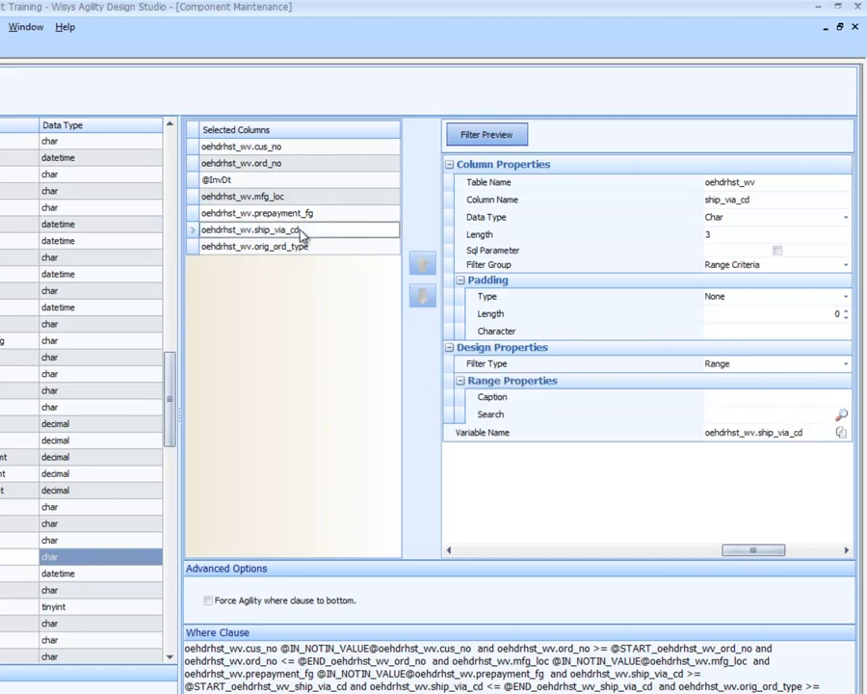
{"action": "left_click", "coordinate": [305, 213]}
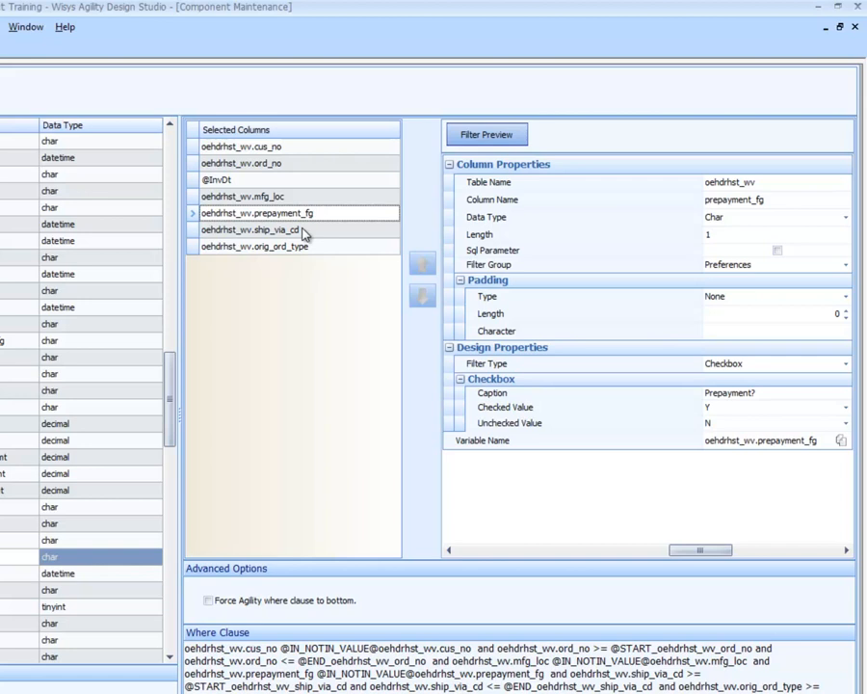
- Set the filter type of the selected ship_via_cd column to List with the Manual Fill list type
{"action": "left_click", "coordinate": [301, 232]}
{"action": "left_click", "coordinate": [733, 364]}
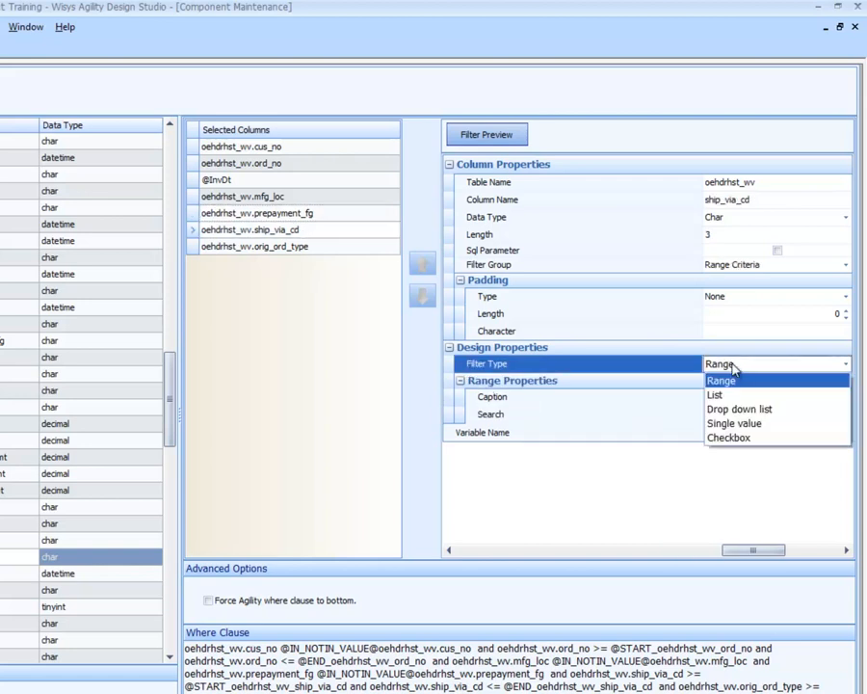
{"action": "left_click", "coordinate": [738, 395]}
{"action": "left_click", "coordinate": [738, 397]}
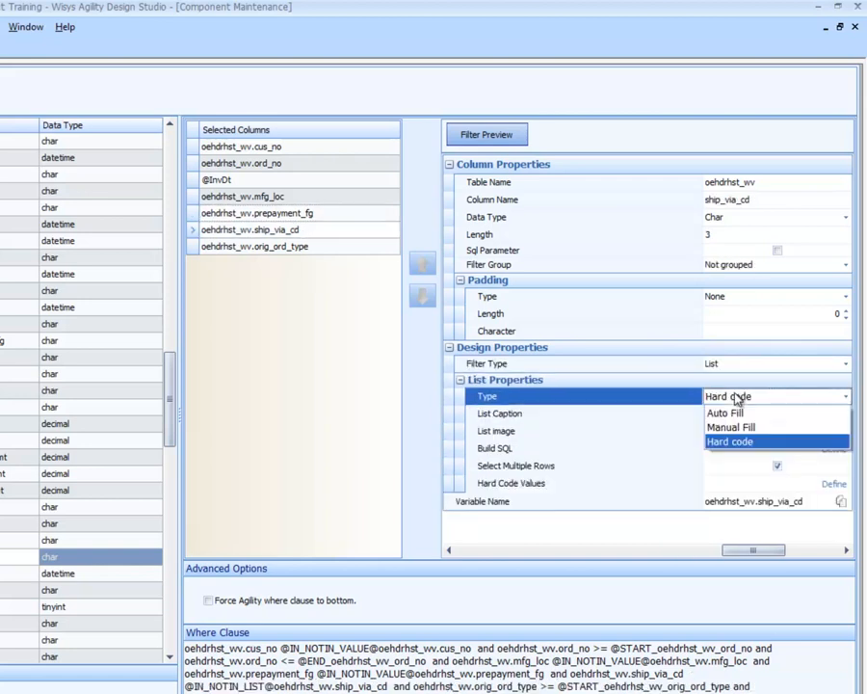
{"action": "left_click", "coordinate": [739, 428]}
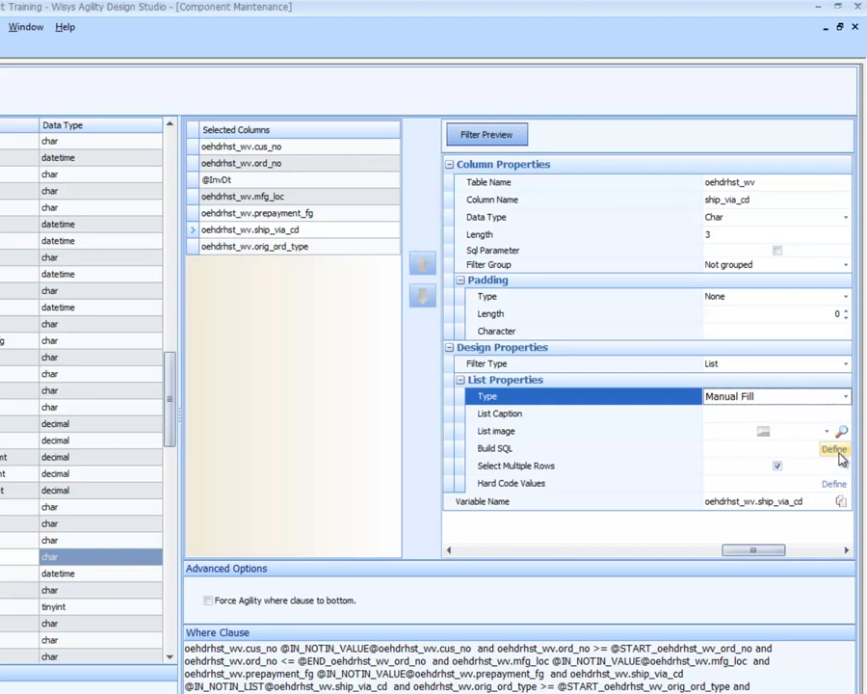
- Open the Build SQL query for the ship_via_cd list and add the sycdefil_ship_wv view to it
{"action": "left_click", "coordinate": [836, 450]}
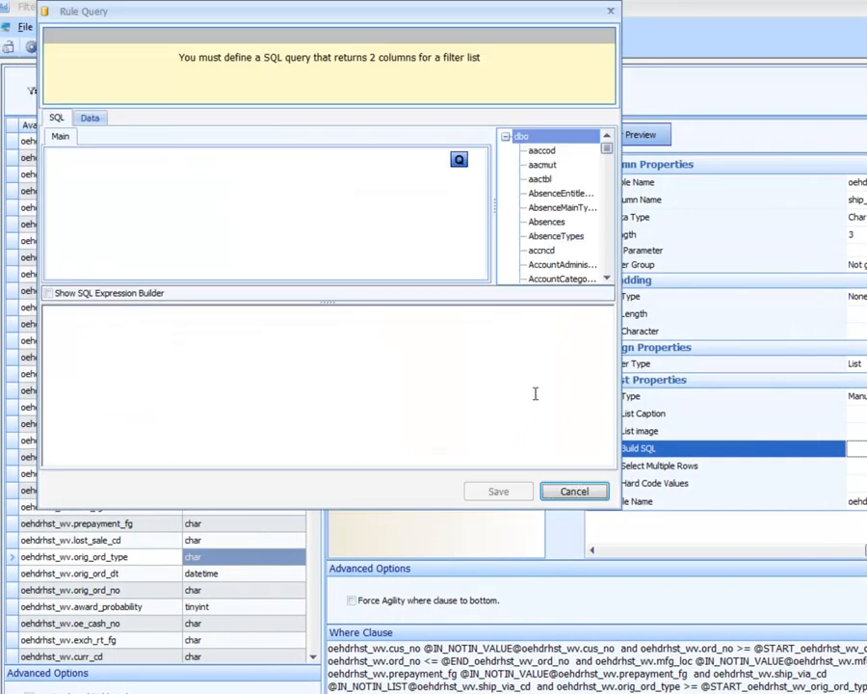
{"action": "left_click", "coordinate": [556, 265]}
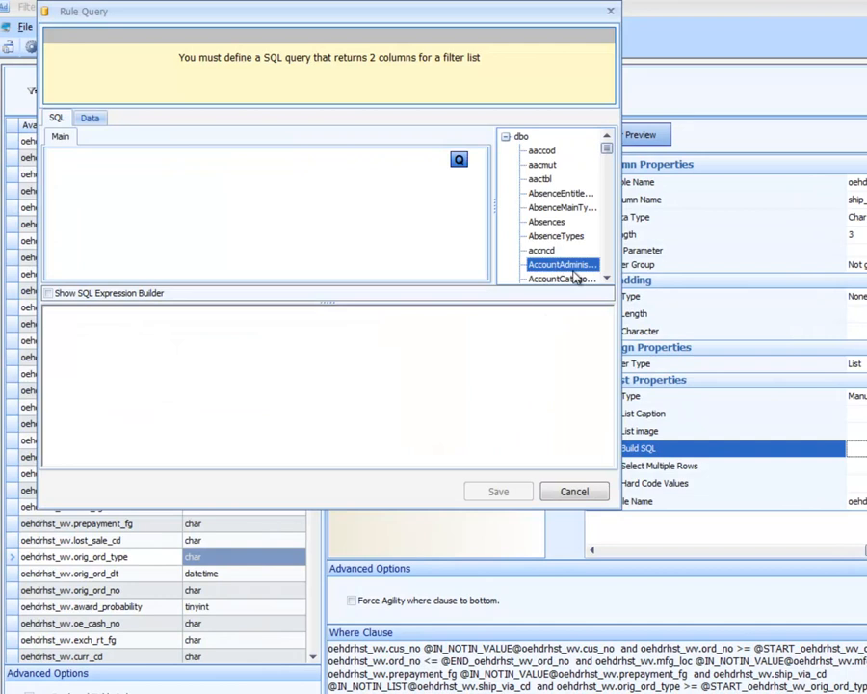
{"action": "type", "text": "sy"}
{"action": "key", "text": "Down"}
{"action": "key", "text": "Down"}
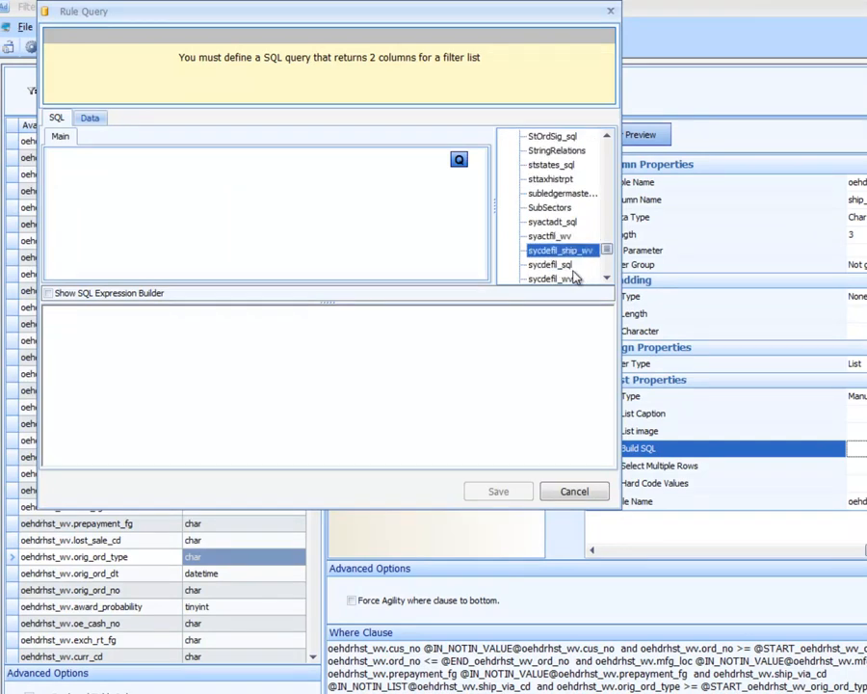
{"action": "double_click", "coordinate": [557, 252]}
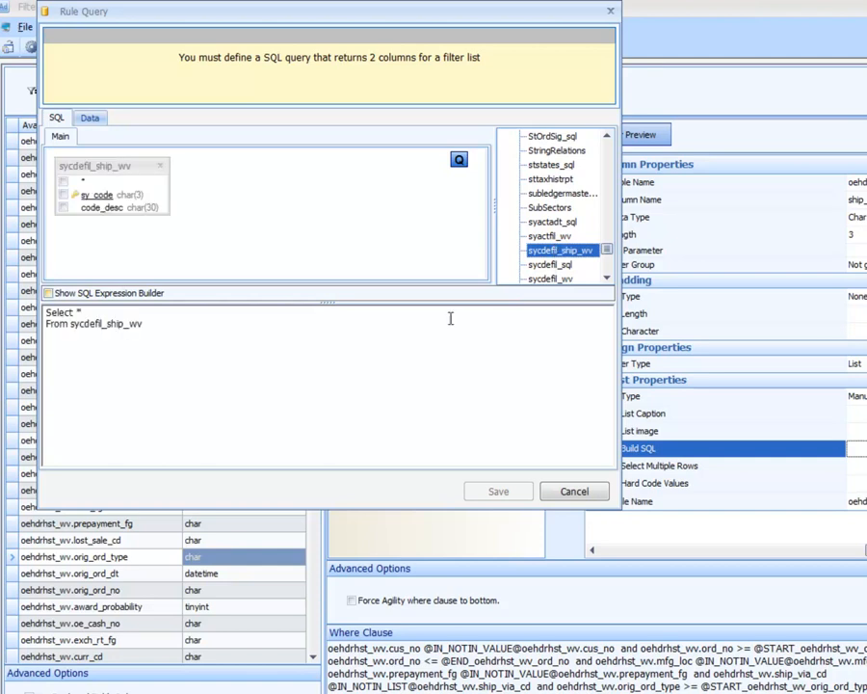
- Include the sy_code and code_desc columns of sycdefil_ship_wv in the query
{"action": "left_click", "coordinate": [65, 197]}
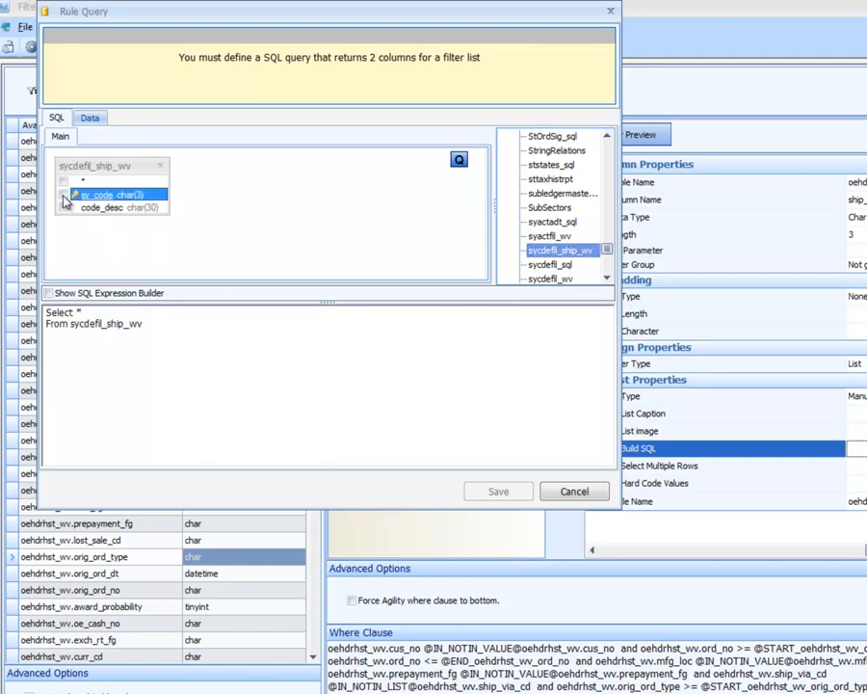
{"action": "left_click", "coordinate": [63, 194]}
{"action": "left_click", "coordinate": [63, 207]}
- Alias sy_code as 'Code' and code_desc as 'Desc' in the SQL text and save the query
{"action": "left_click", "coordinate": [189, 314]}
{"action": "type", "text": "as"}
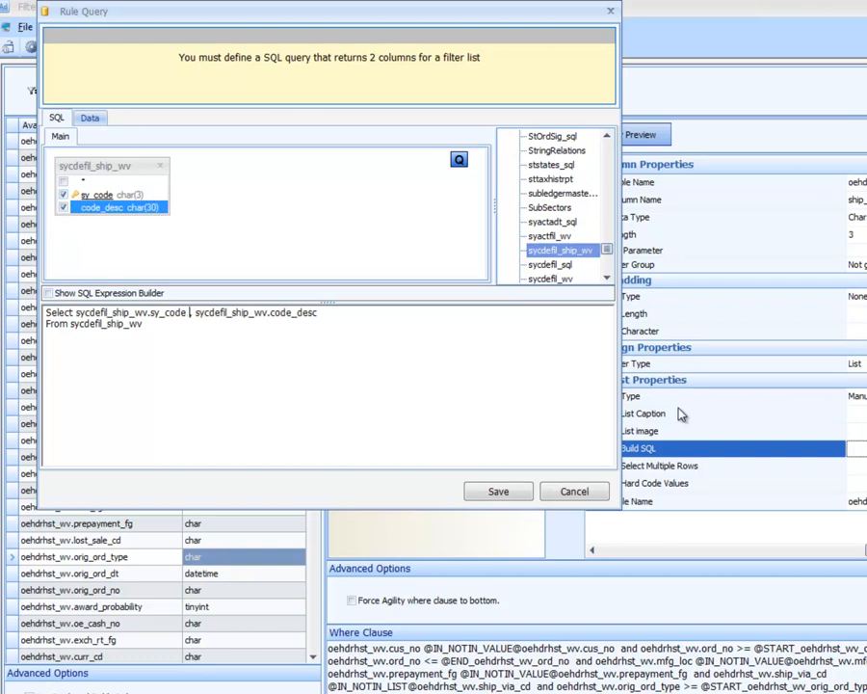
{"action": "type", "text": " 'Code"}
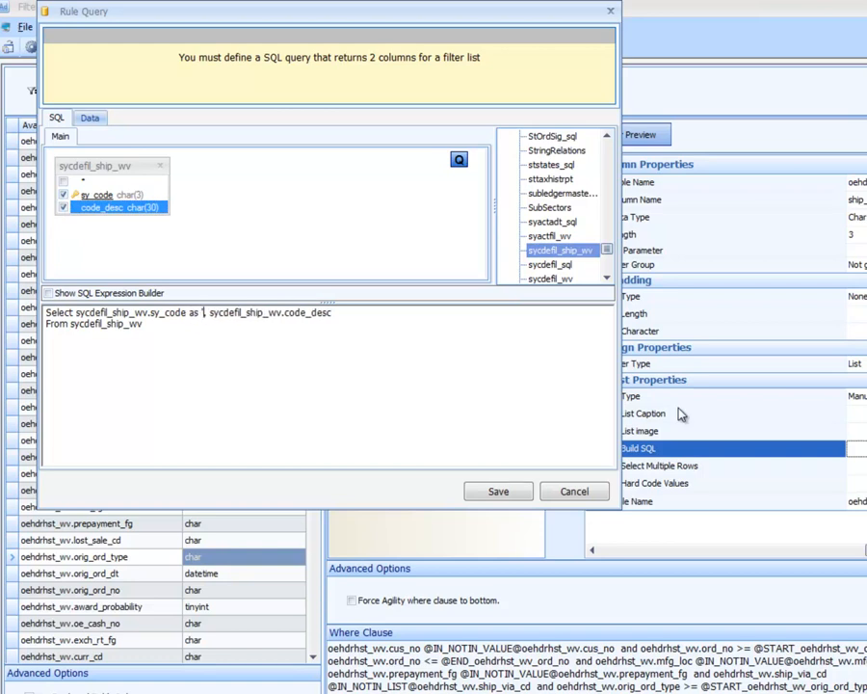
{"action": "type", "text": "',"}
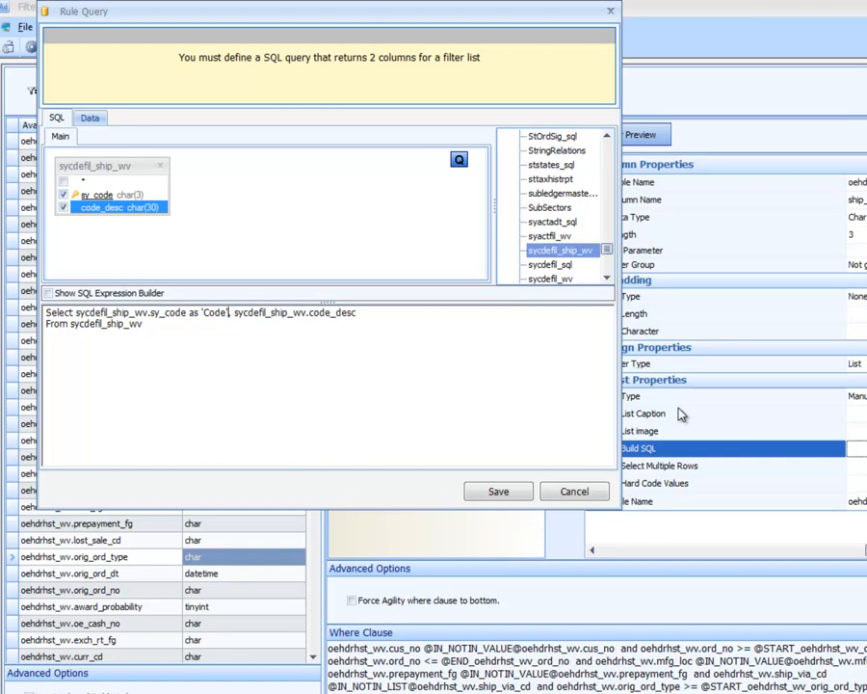
{"action": "key", "text": "Right"}
{"action": "key", "text": "Right"}
{"action": "key", "text": "Right"}
{"action": "key", "text": "Right"}
{"action": "key", "text": "Right"}
{"action": "key", "text": "Right"}
{"action": "key", "text": "Right"}
{"action": "key", "text": "Right"}
{"action": "key", "text": "Right"}
{"action": "key", "text": "Right"}
{"action": "key", "text": "Right"}
{"action": "key", "text": "Right"}
{"action": "key", "text": "Right"}
{"action": "key", "text": "Right"}
{"action": "key", "text": "Right"}
{"action": "key", "text": "Right"}
{"action": "key", "text": "Right"}
{"action": "key", "text": "Right"}
{"action": "key", "text": "Right"}
{"action": "key", "text": "Right"}
{"action": "type", "text": "as 'Desc"}
{"action": "left_click", "coordinate": [498, 491]}
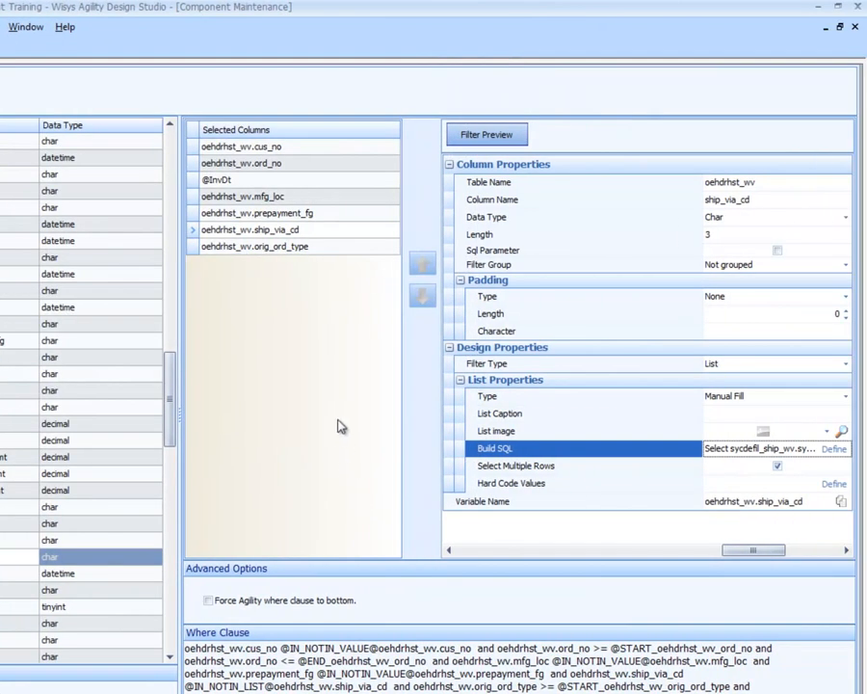
- Set the filter type of the selected orig_ord_type column to List, keeping the Hard code list type
{"action": "left_click", "coordinate": [300, 248]}
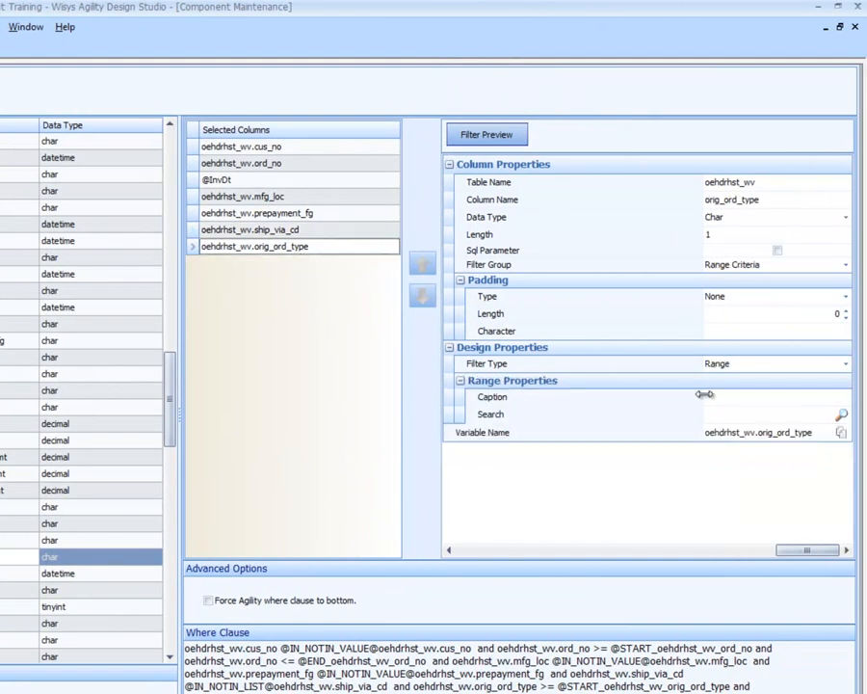
{"action": "left_click", "coordinate": [752, 367]}
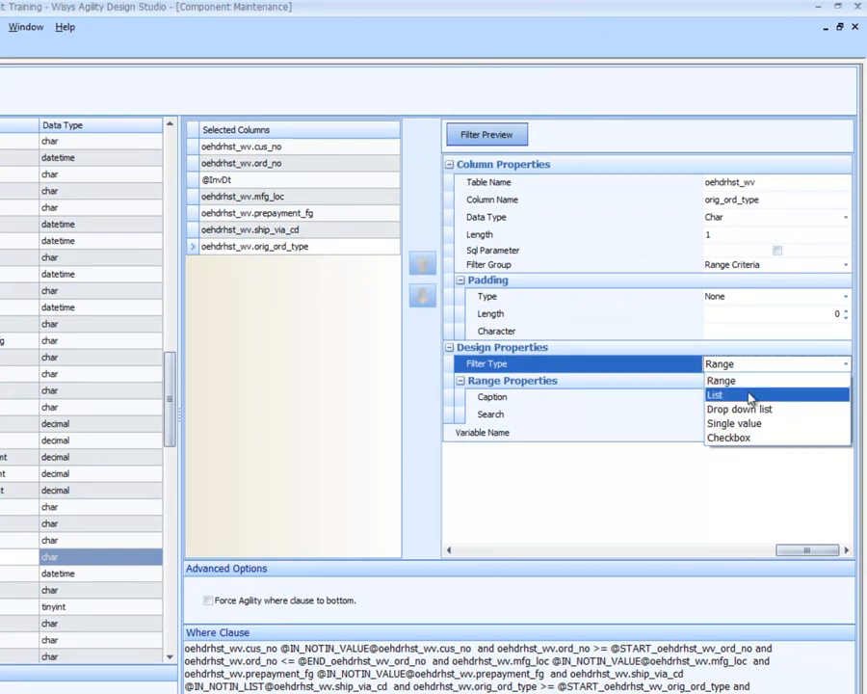
{"action": "left_click", "coordinate": [750, 395]}
{"action": "left_click", "coordinate": [751, 397]}
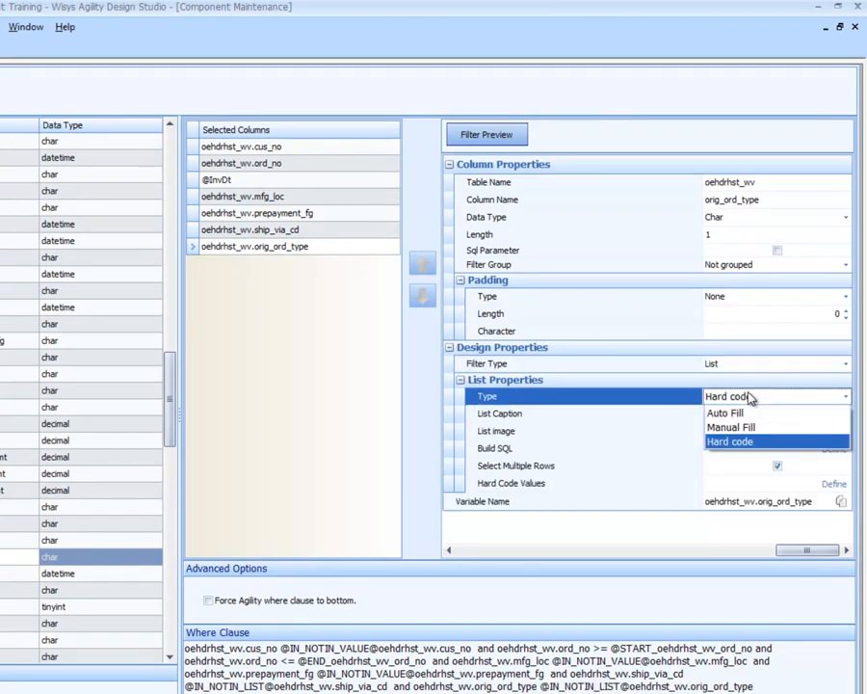
{"action": "left_click", "coordinate": [751, 398]}
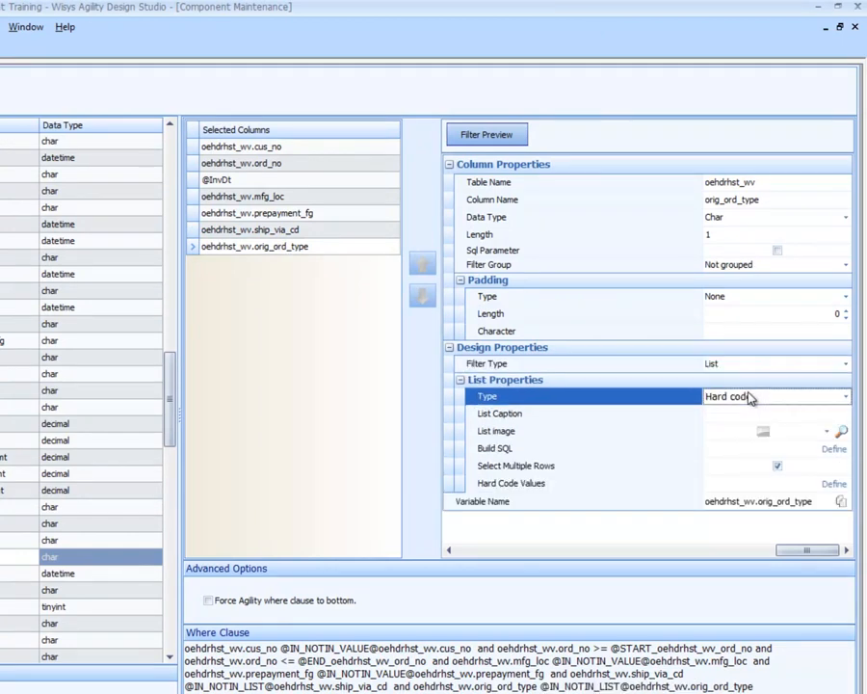
- Define the hard-coded list values for orig_ord_type: O as Order, I as Invoice and C as Credit
{"action": "left_click", "coordinate": [834, 484]}
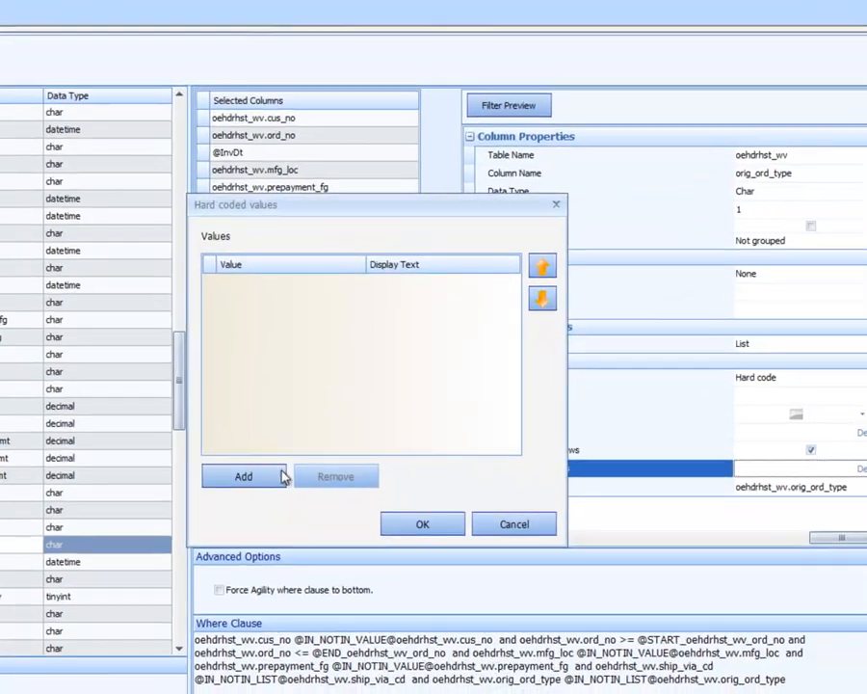
{"action": "left_click", "coordinate": [258, 493]}
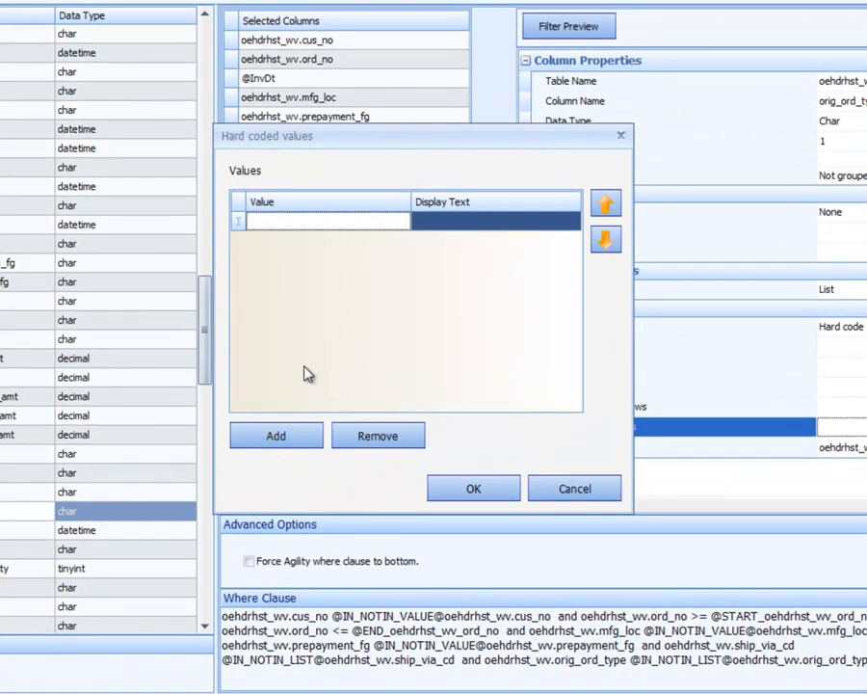
{"action": "key", "text": "Tab"}
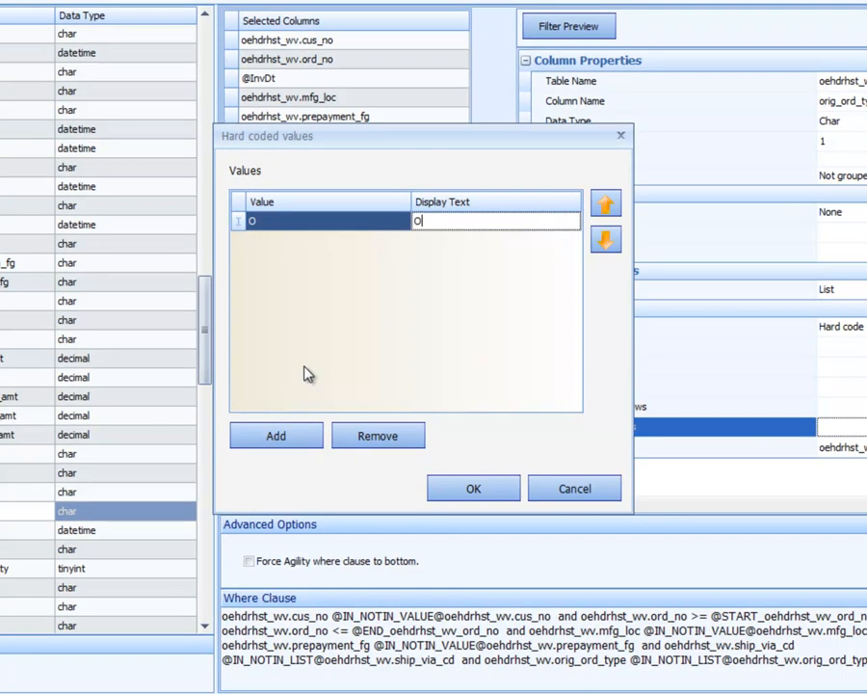
{"action": "key", "text": "Tab"}
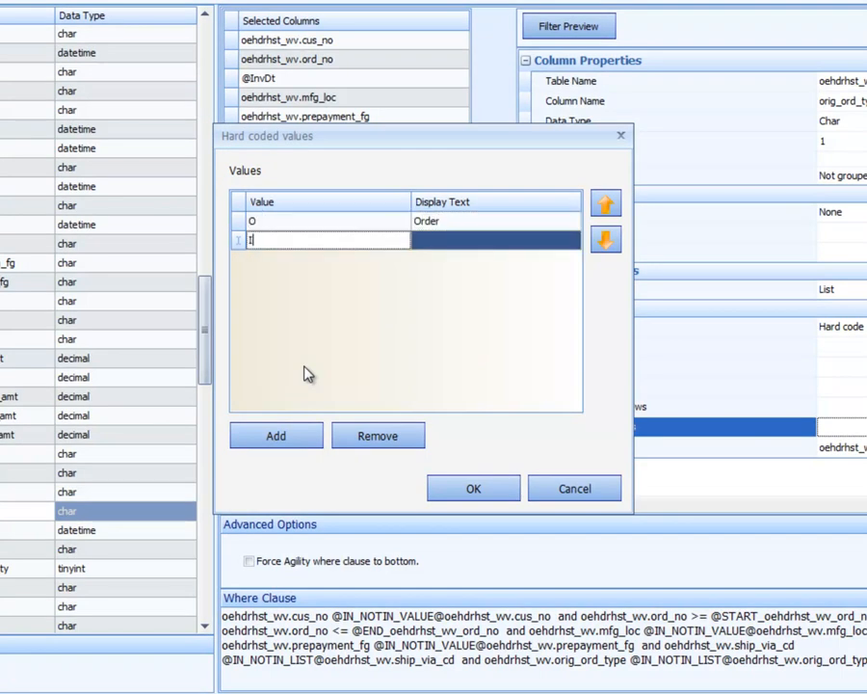
{"action": "type", "text": "I"}
{"action": "key", "text": "Tab"}
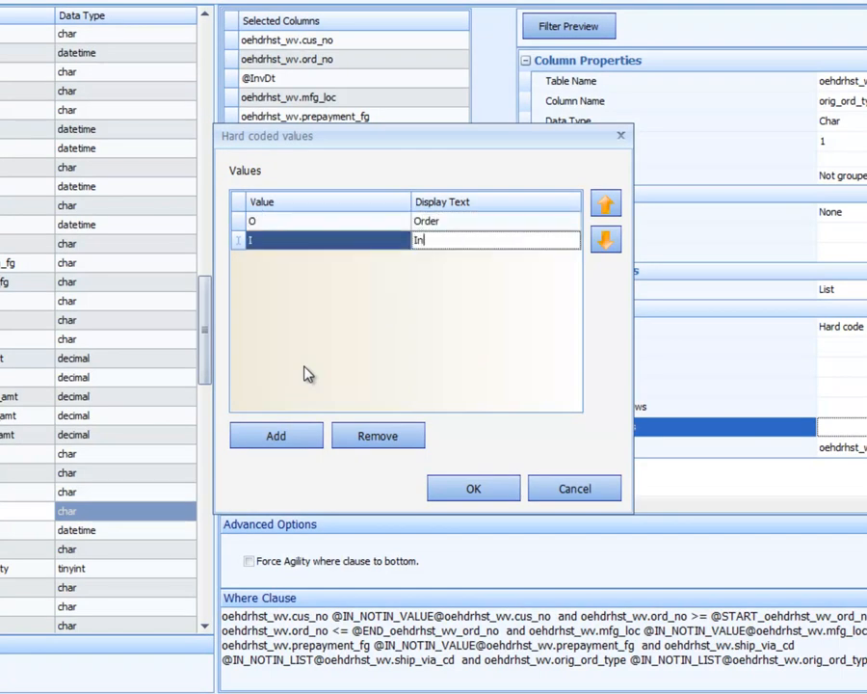
{"action": "key", "text": "Tab"}
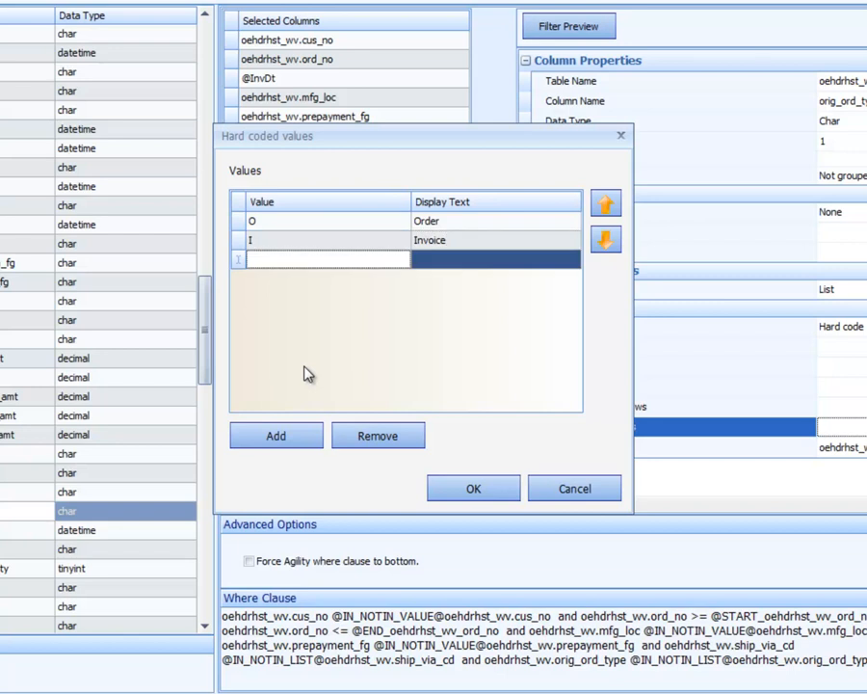
{"action": "type", "text": "C"}
{"action": "key", "text": "Tab"}
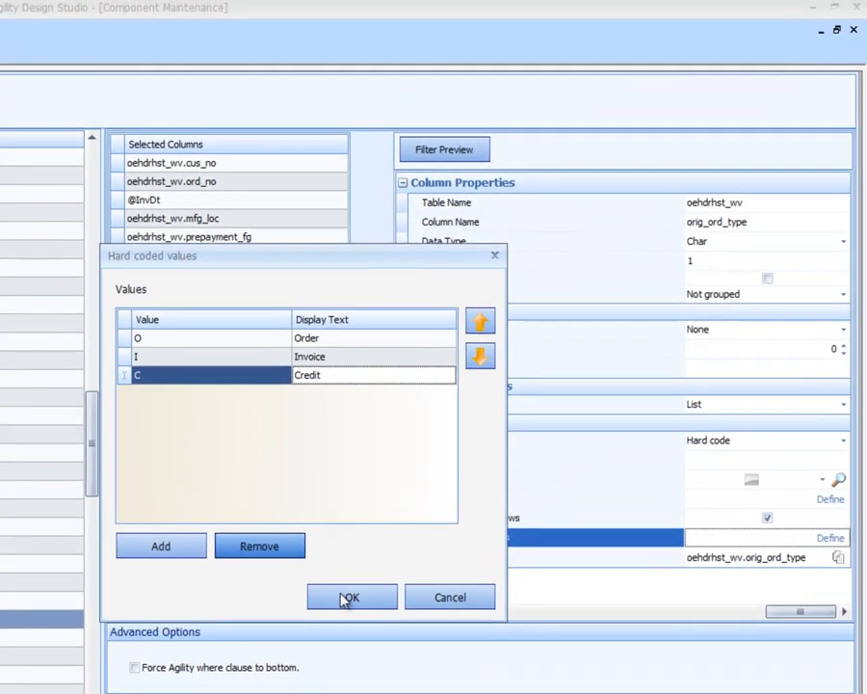
{"action": "left_click", "coordinate": [474, 489]}
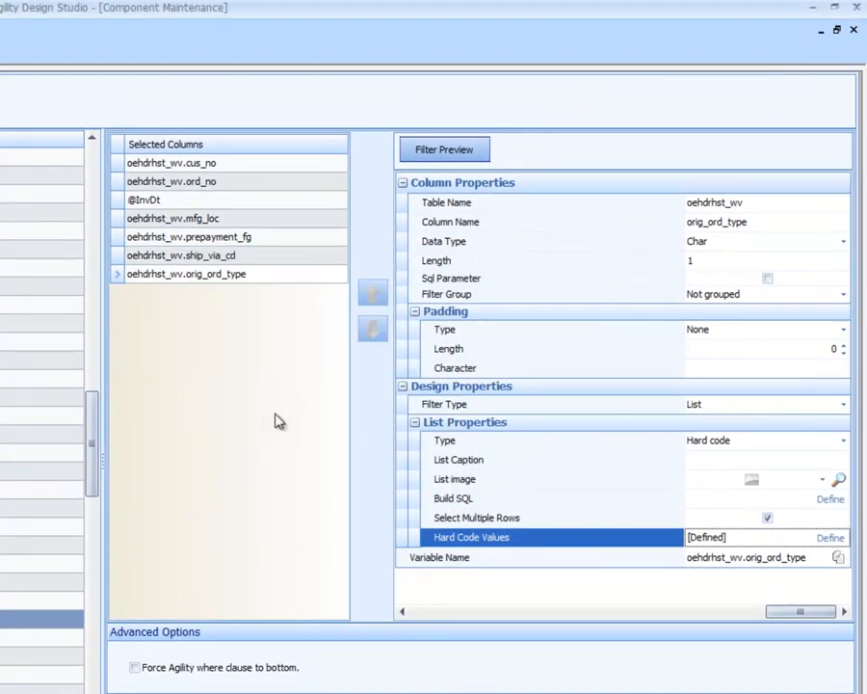
- Review the filter properties of the selected mfg_loc, prepayment_fg, ship_via_cd and orig_ord_type columns in turn
{"action": "left_click", "coordinate": [206, 223]}
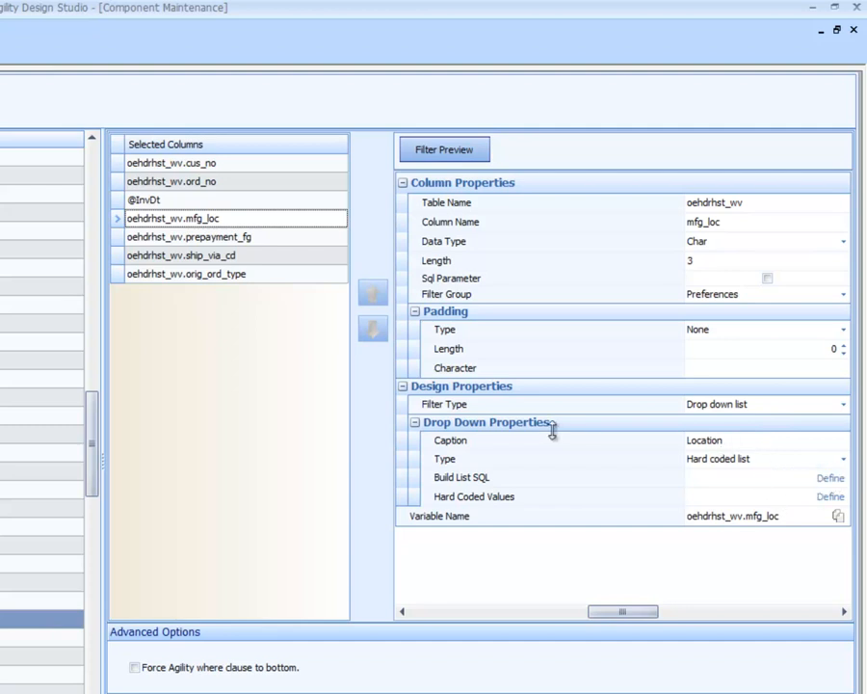
{"action": "left_click", "coordinate": [243, 241]}
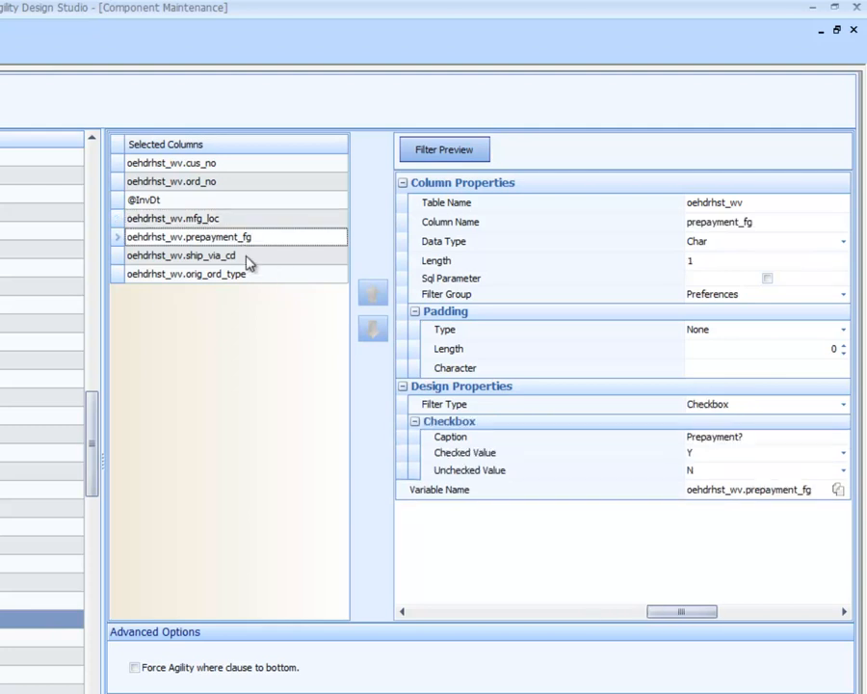
{"action": "left_click", "coordinate": [246, 258]}
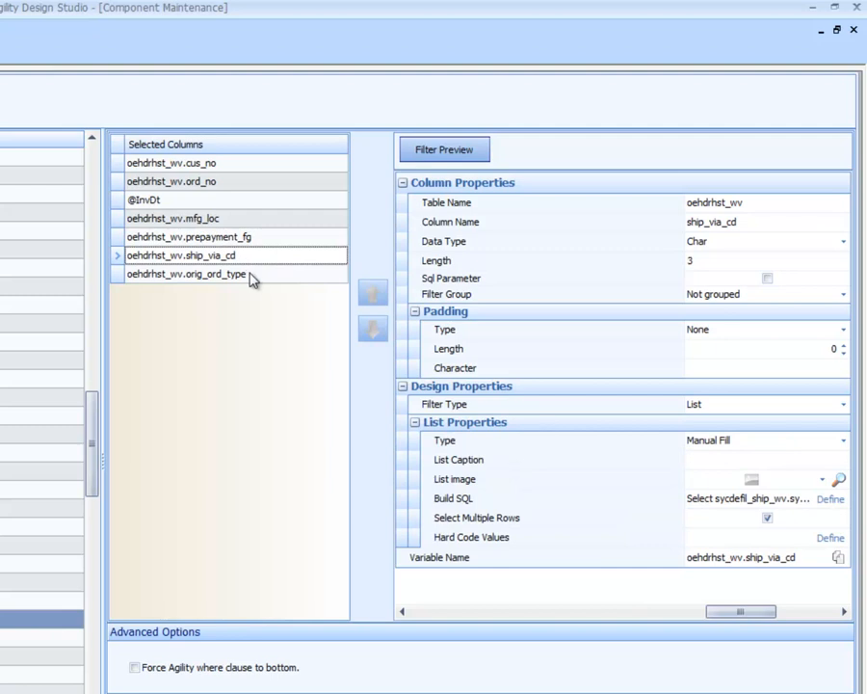
{"action": "left_click", "coordinate": [251, 276]}
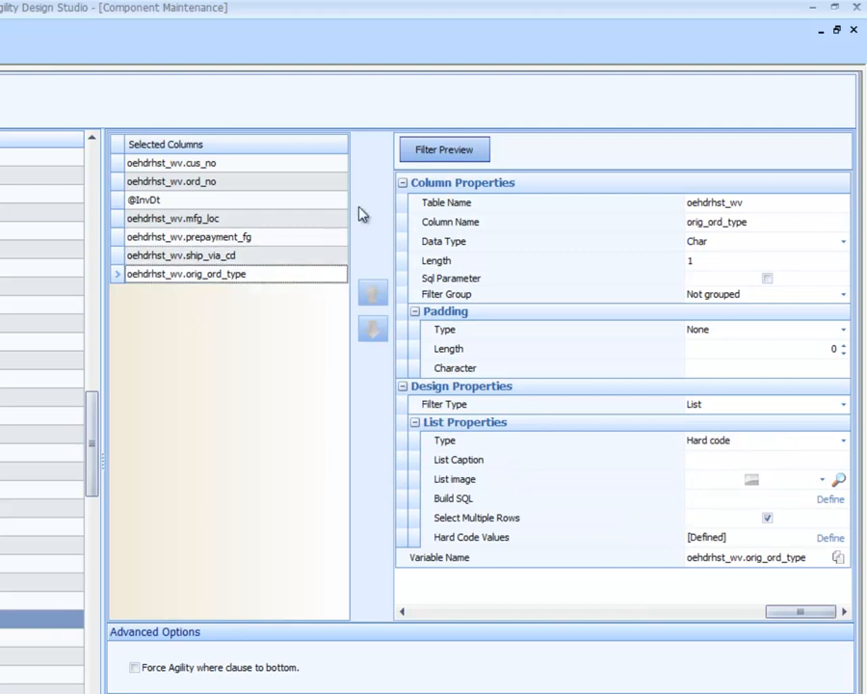
- Open the filter preview and set Inv Date to 1/1/2010, keeping ALL for the starting order number and Customer
{"action": "left_click", "coordinate": [453, 149]}
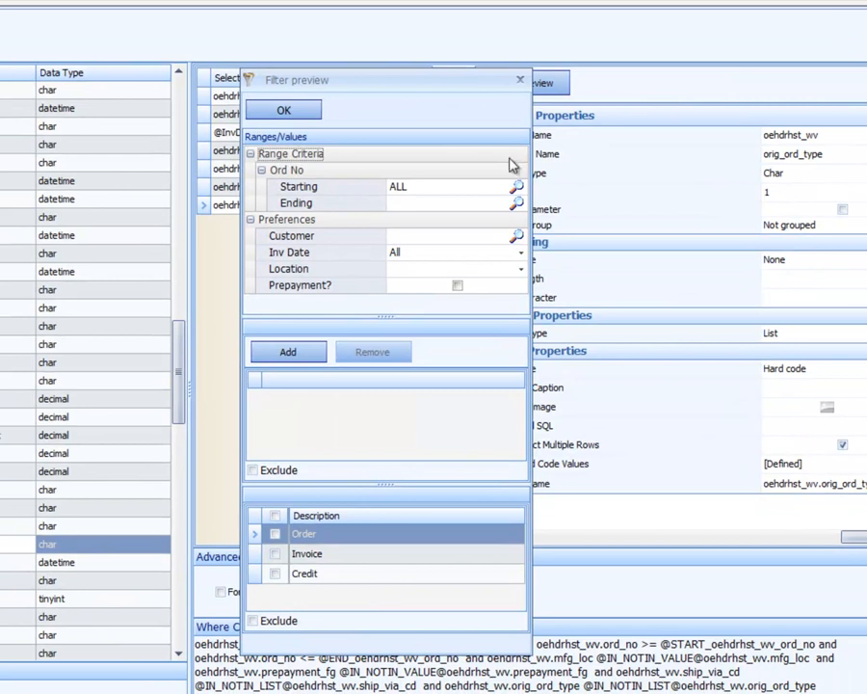
{"action": "left_click", "coordinate": [425, 188]}
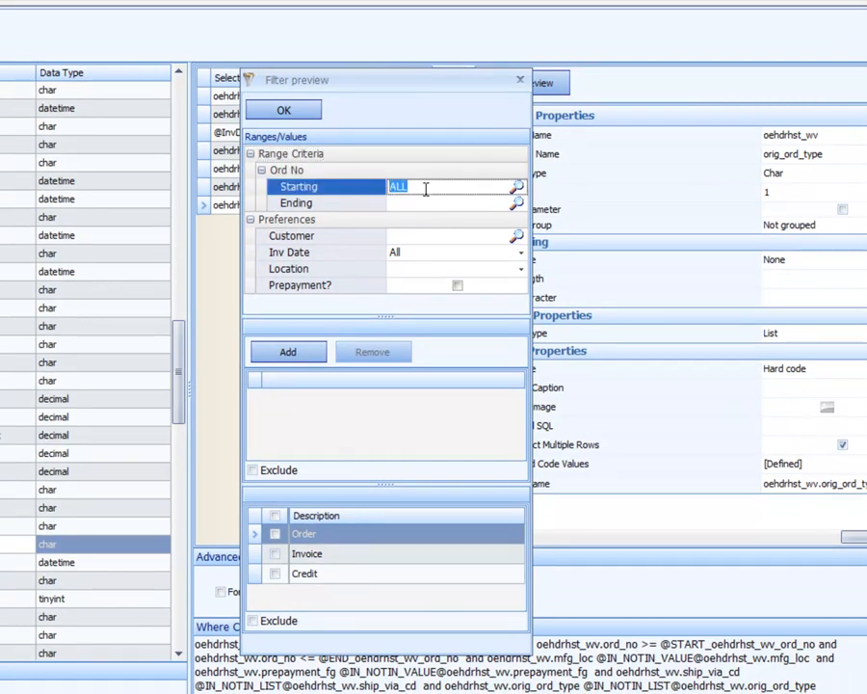
{"action": "key", "text": "Tab"}
{"action": "key", "text": "Tab"}
{"action": "key", "text": "Tab"}
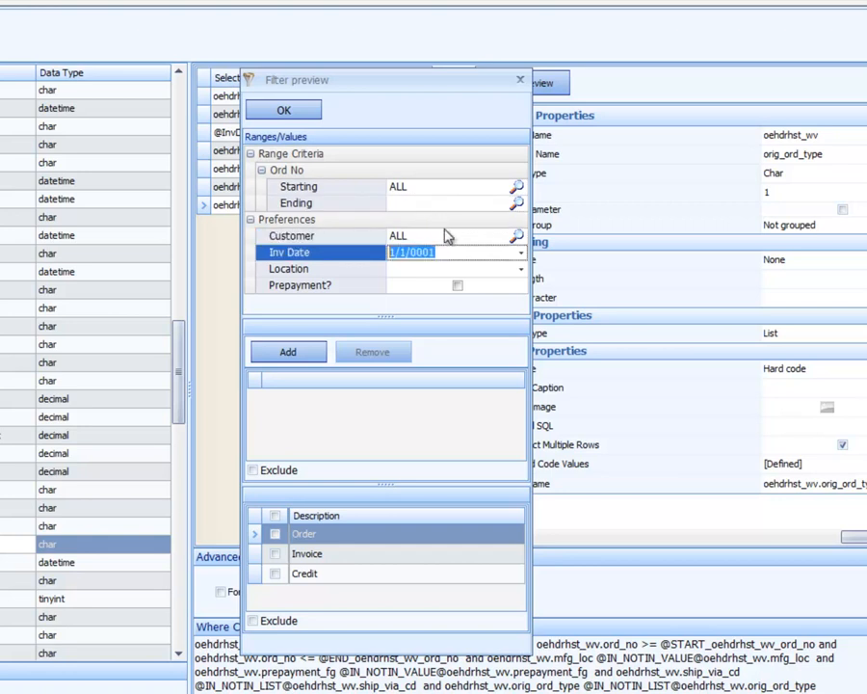
{"action": "left_click", "coordinate": [520, 253]}
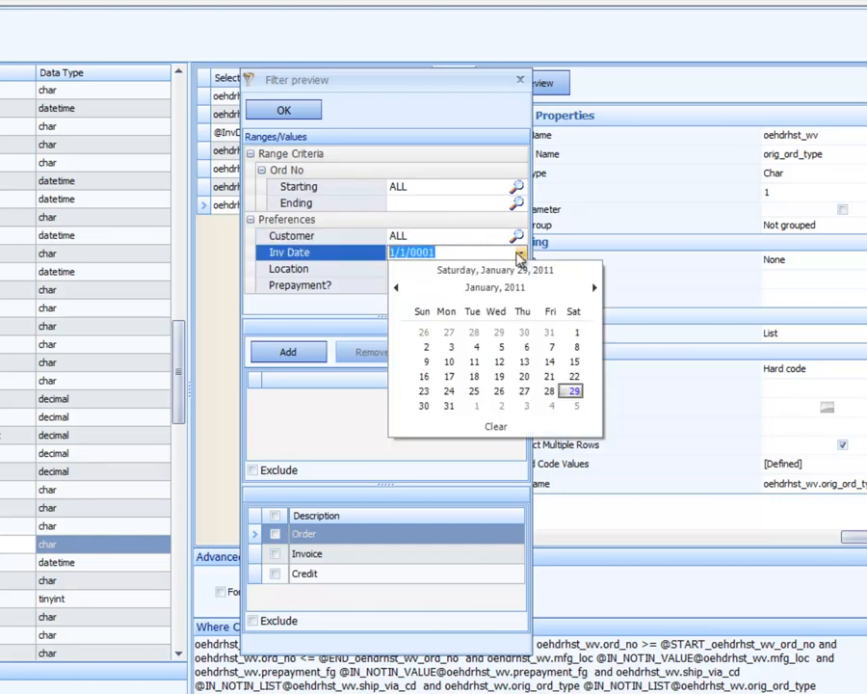
{"action": "left_click", "coordinate": [493, 288]}
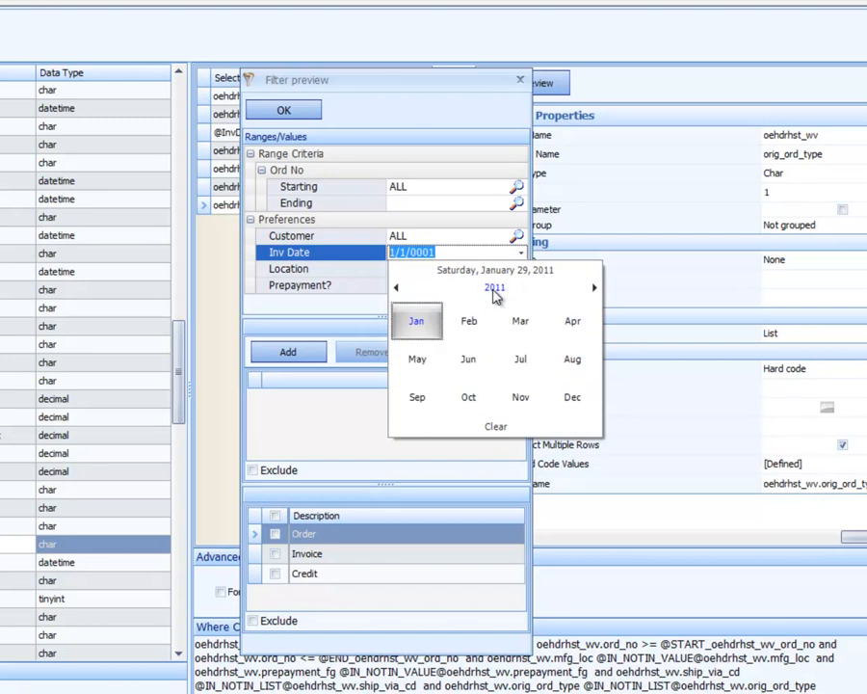
{"action": "left_click", "coordinate": [394, 289]}
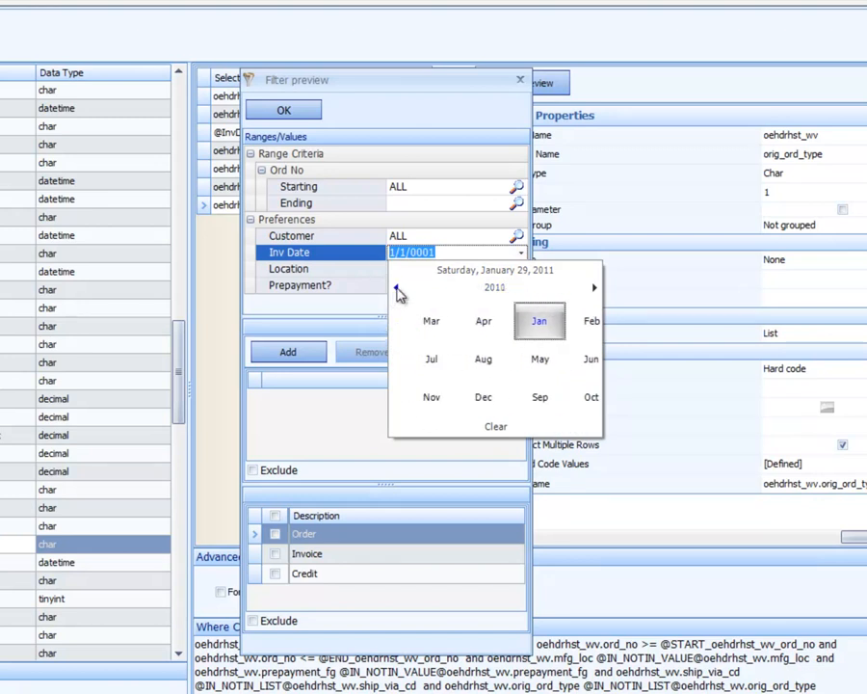
{"action": "left_click", "coordinate": [418, 333]}
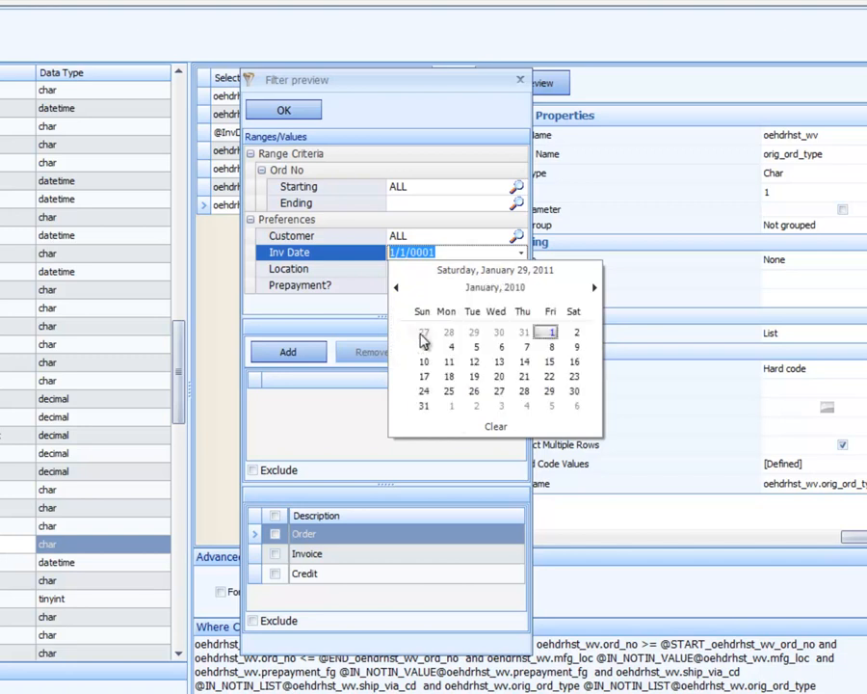
{"action": "left_click", "coordinate": [552, 334]}
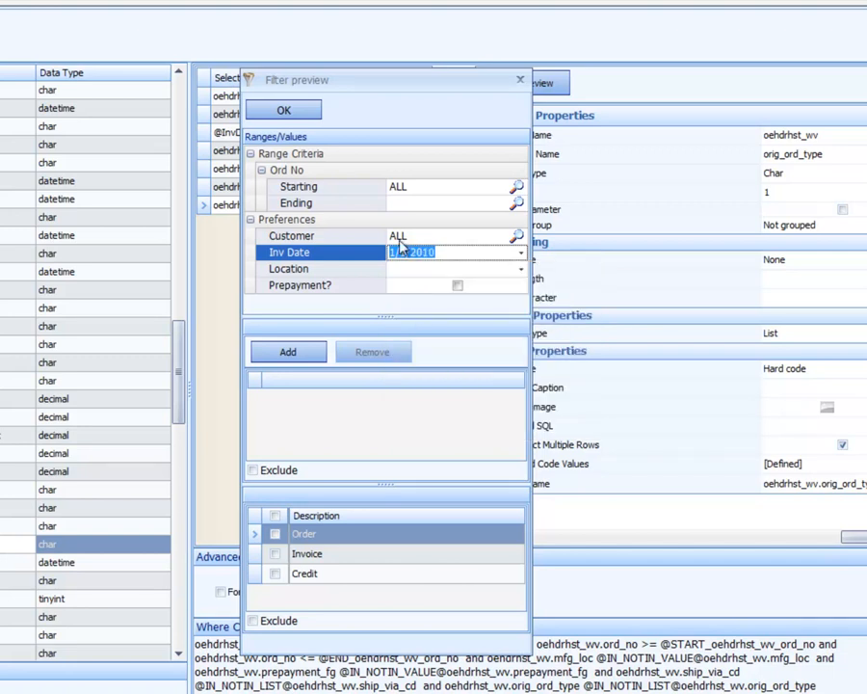
- Enter a customer number as the Customer, enable Prepayment? and close the filter preview
{"action": "left_click", "coordinate": [416, 236]}
{"action": "type", "text": "901"}
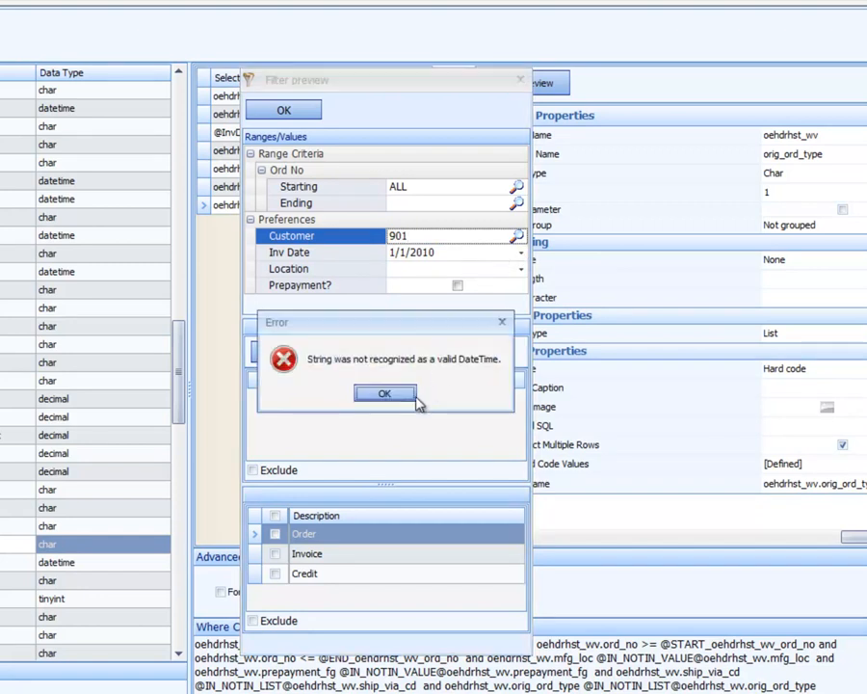
{"action": "left_click", "coordinate": [413, 396]}
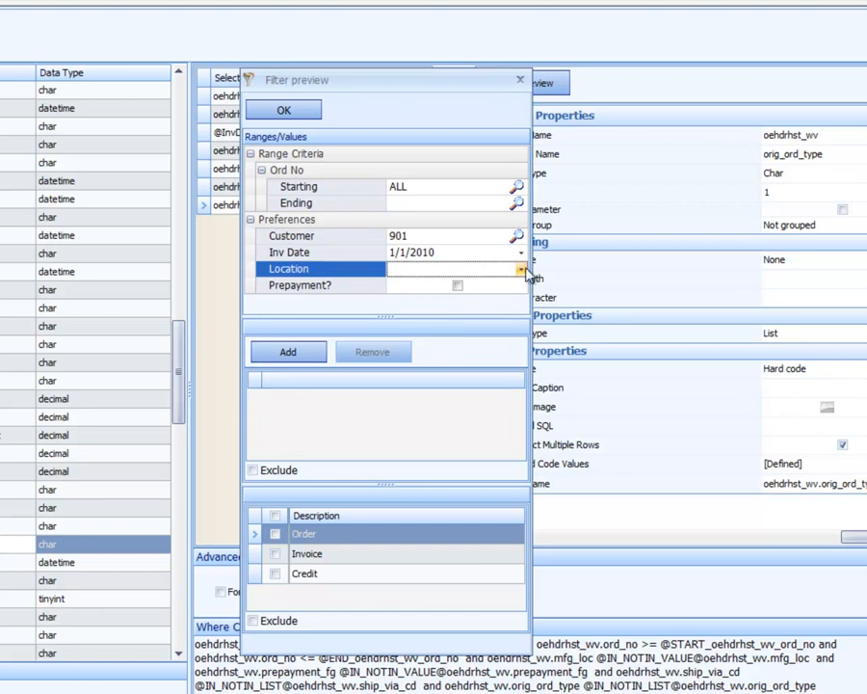
{"action": "left_click", "coordinate": [453, 287]}
{"action": "left_click", "coordinate": [453, 287]}
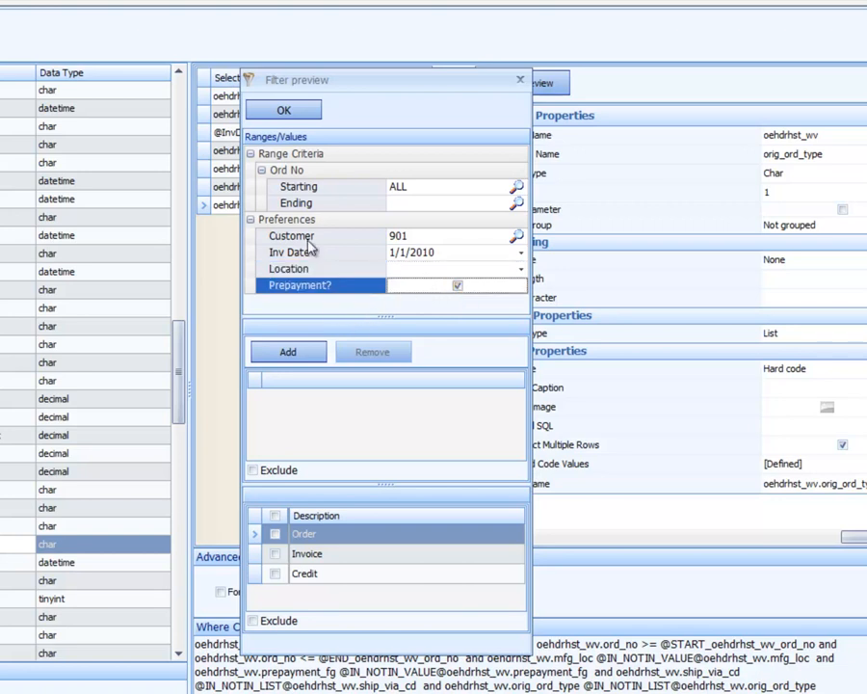
{"action": "left_click", "coordinate": [283, 110]}
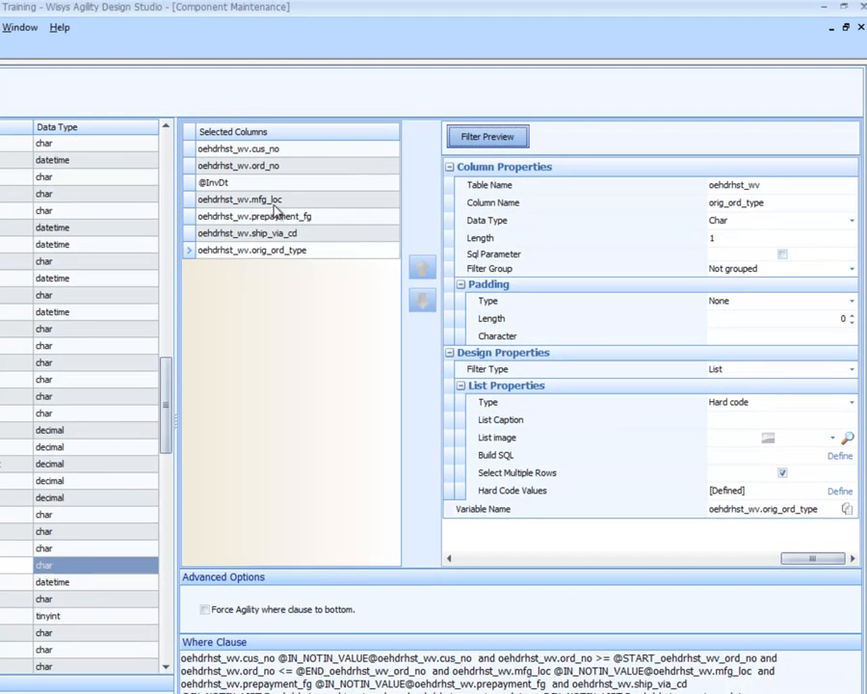
- Check the SQL query behind the mfg_loc drop-down list and close it without saving
{"action": "left_click", "coordinate": [226, 199]}
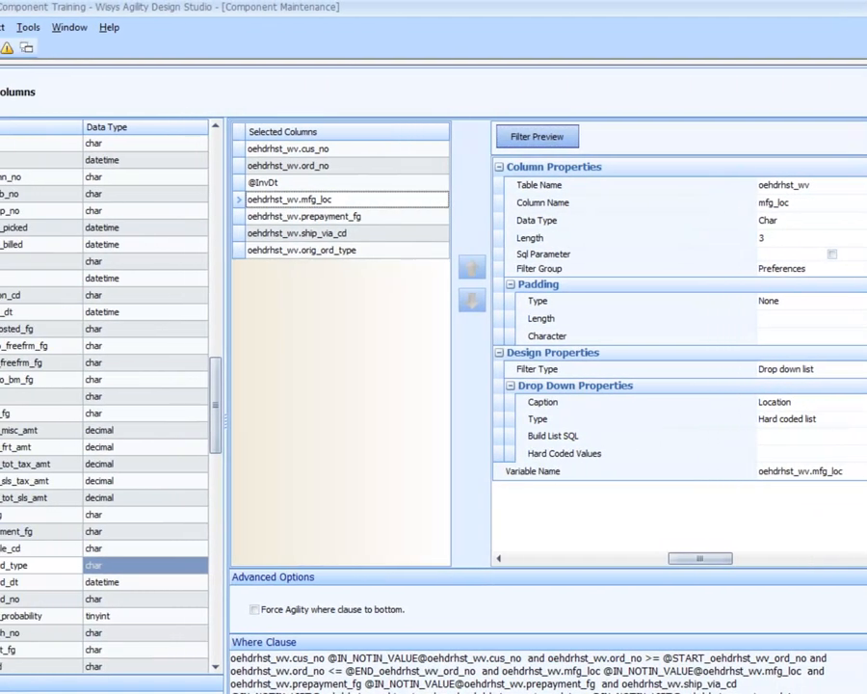
{"action": "left_click", "coordinate": [839, 437]}
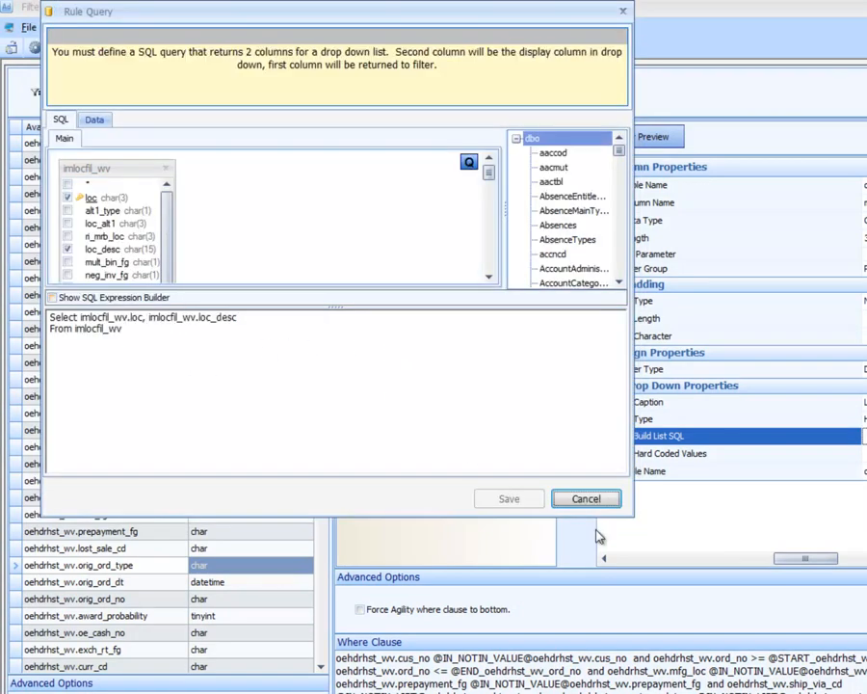
{"action": "left_click", "coordinate": [610, 499]}
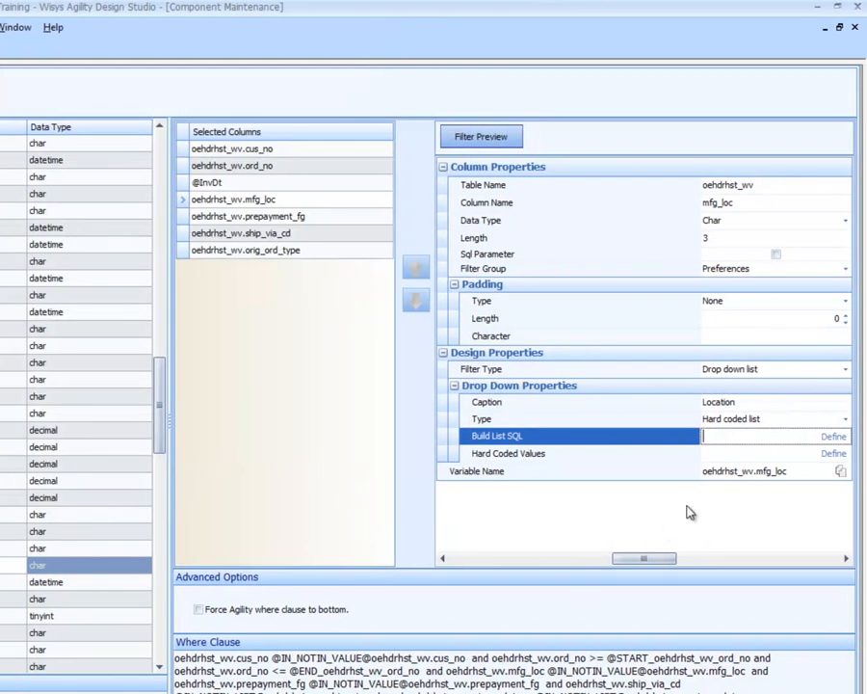
- Set the mfg_loc drop-down's type to Sql fill, keeping Drop down list as its filter type
{"action": "left_click", "coordinate": [745, 371]}
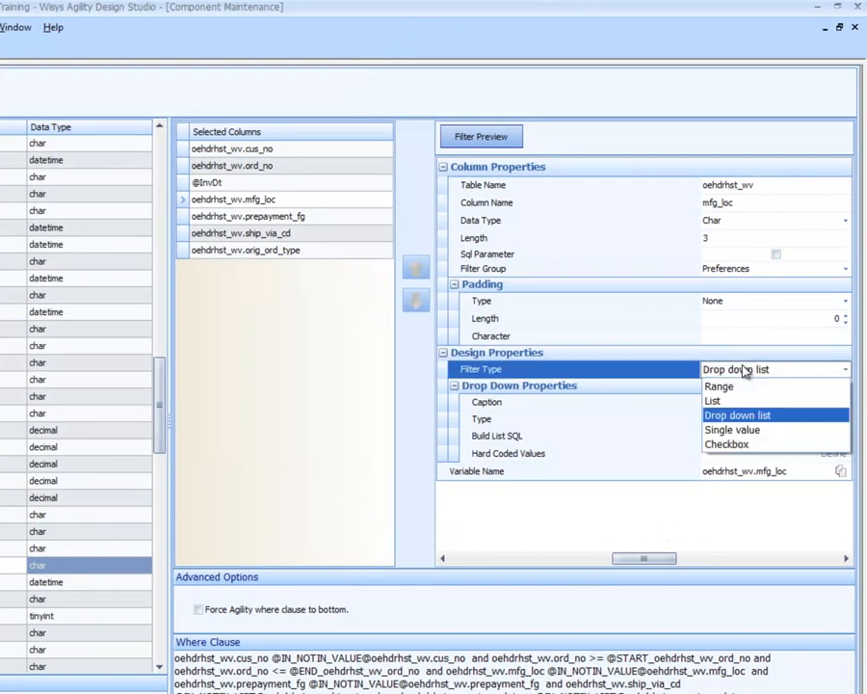
{"action": "left_click", "coordinate": [745, 371]}
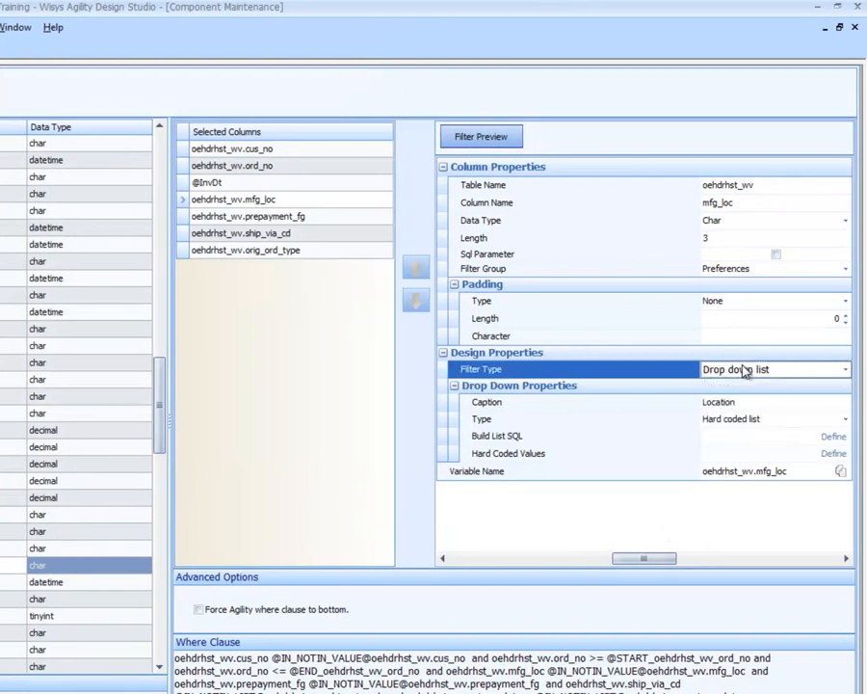
{"action": "left_click", "coordinate": [728, 426]}
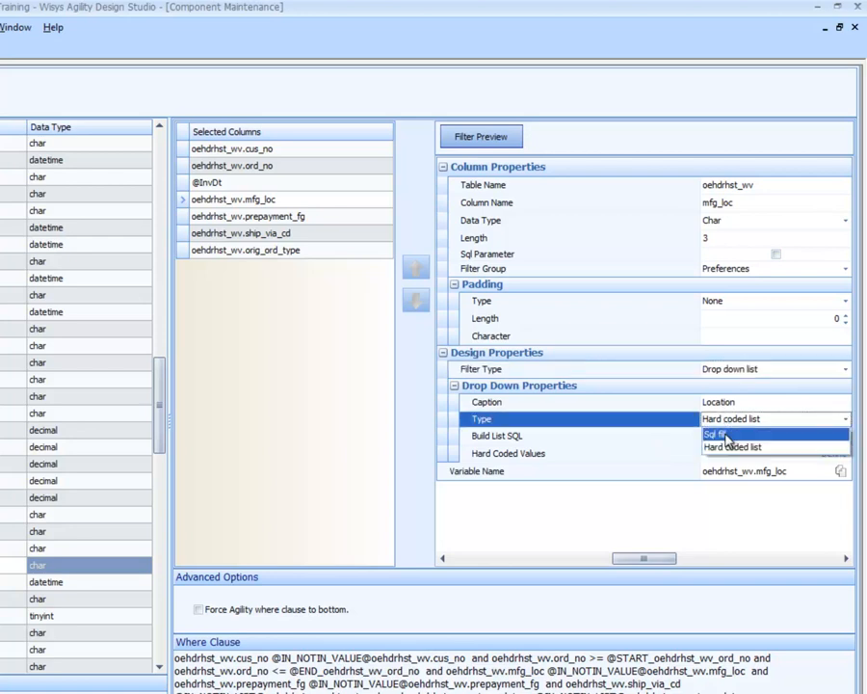
{"action": "left_click", "coordinate": [720, 433]}
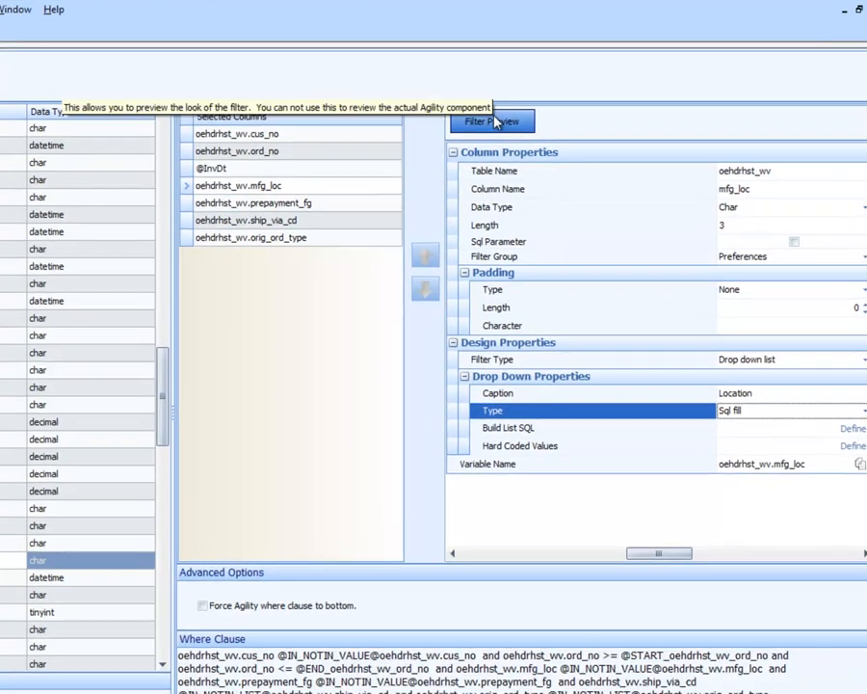
- Open the filter preview and choose MA Inspection from the Location drop-down list
{"action": "left_click", "coordinate": [481, 136]}
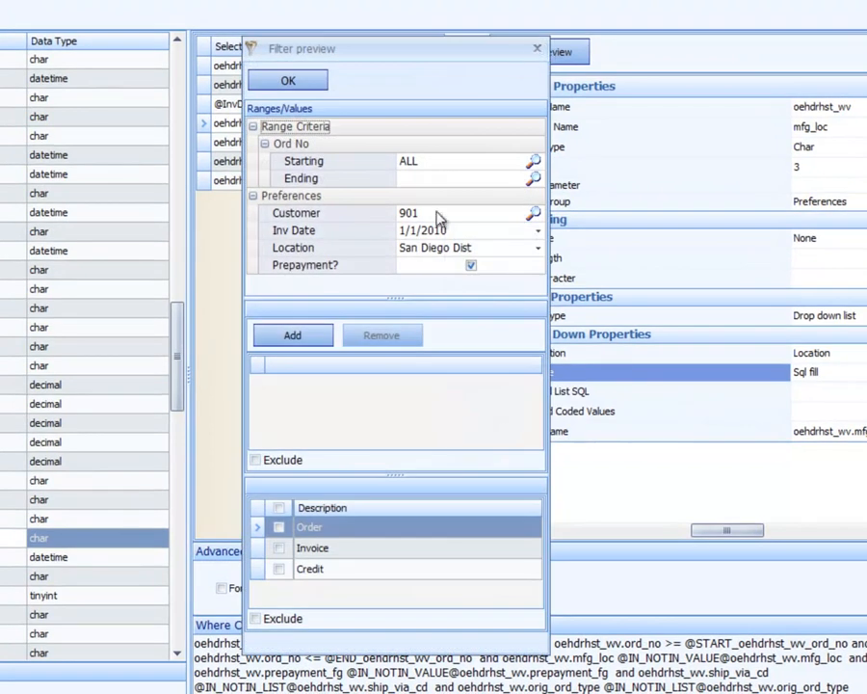
{"action": "left_click", "coordinate": [437, 251]}
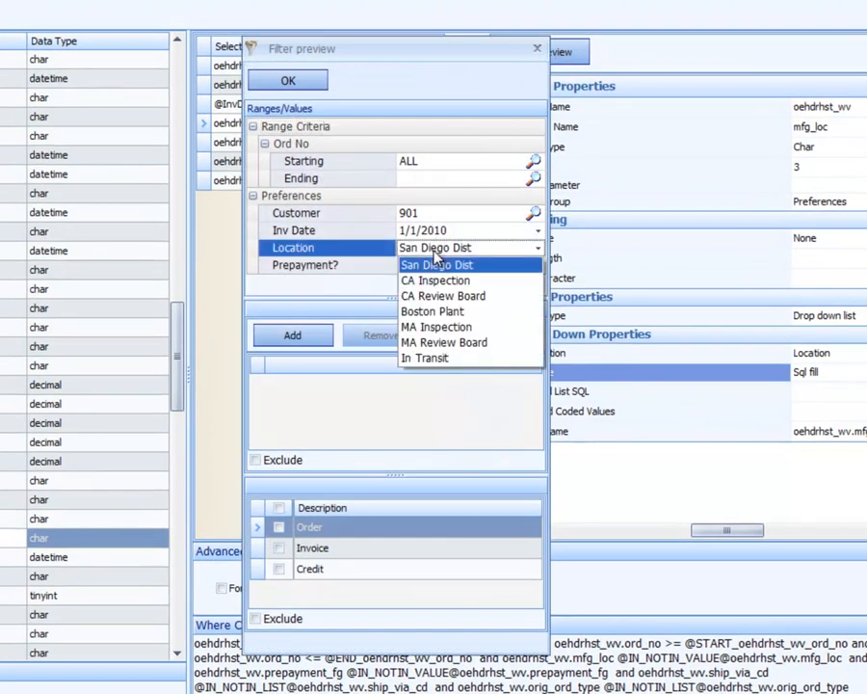
{"action": "left_click", "coordinate": [438, 328]}
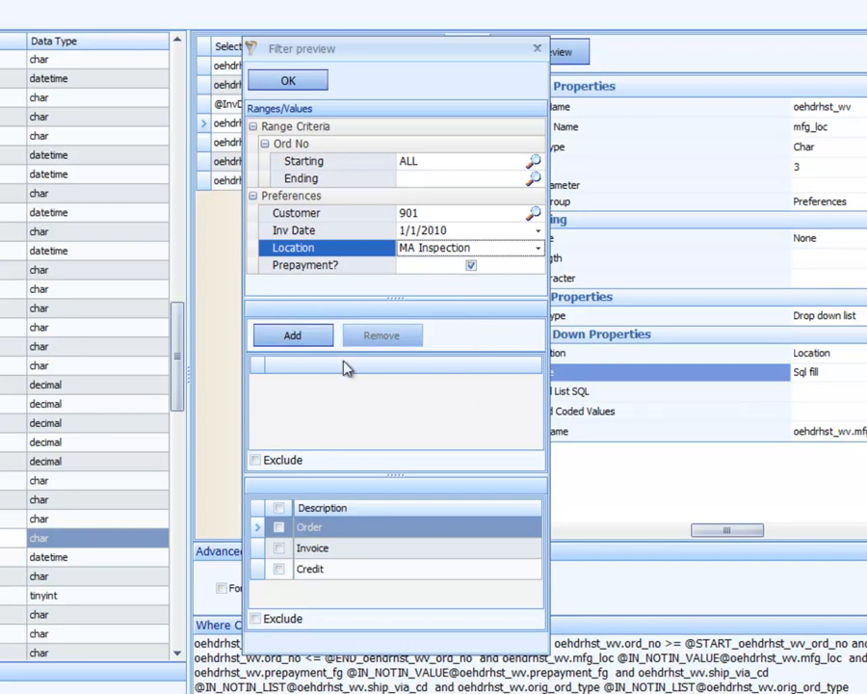
- Add the ship-via codes UPS and COD to the first list in the filter preview
{"action": "left_click", "coordinate": [313, 337]}
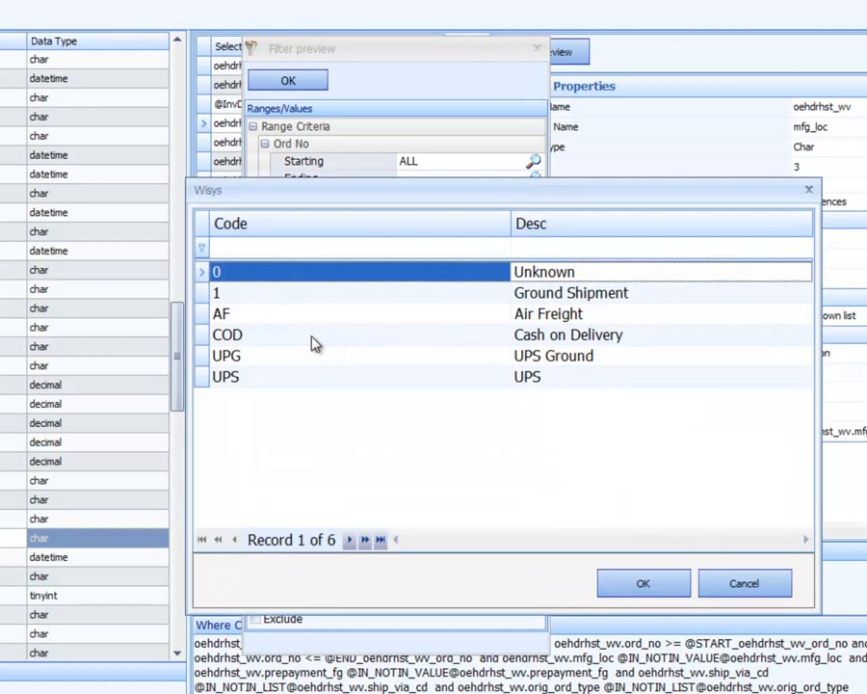
{"action": "double_click", "coordinate": [313, 378]}
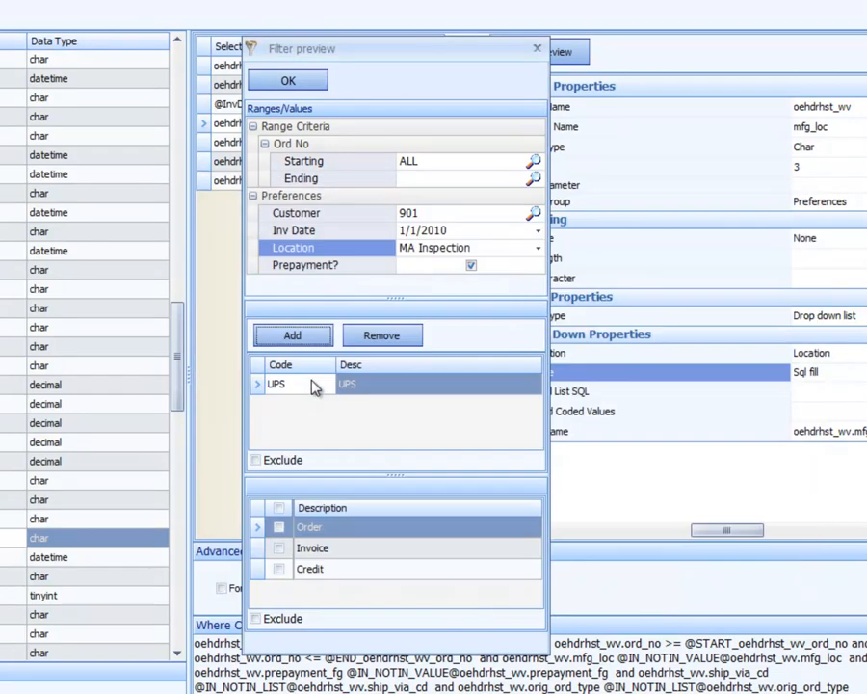
{"action": "left_click", "coordinate": [320, 336]}
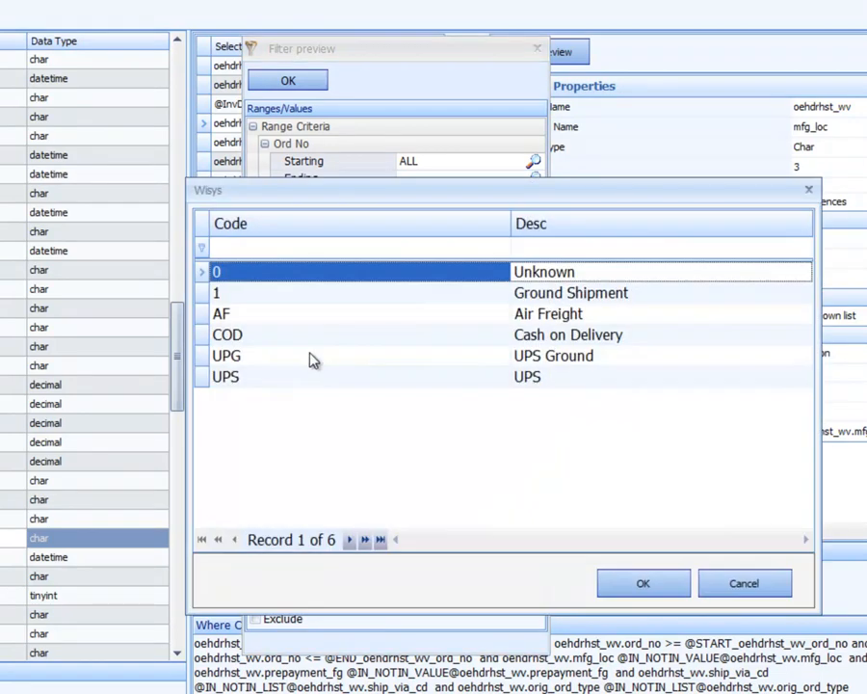
{"action": "double_click", "coordinate": [319, 337]}
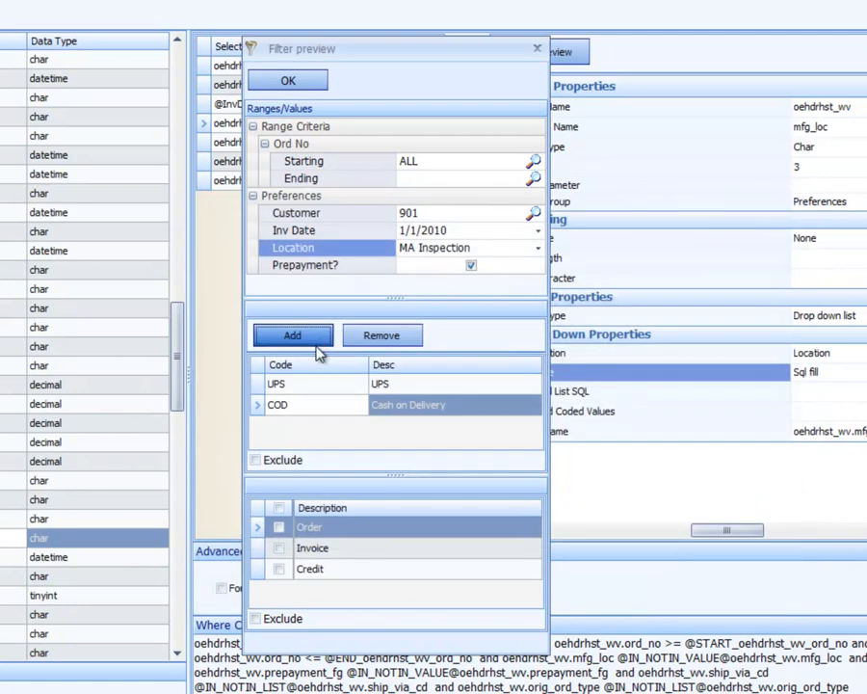
- Enable Order, Invoice and Credit in the order type list and close the filter preview
{"action": "left_click", "coordinate": [279, 528]}
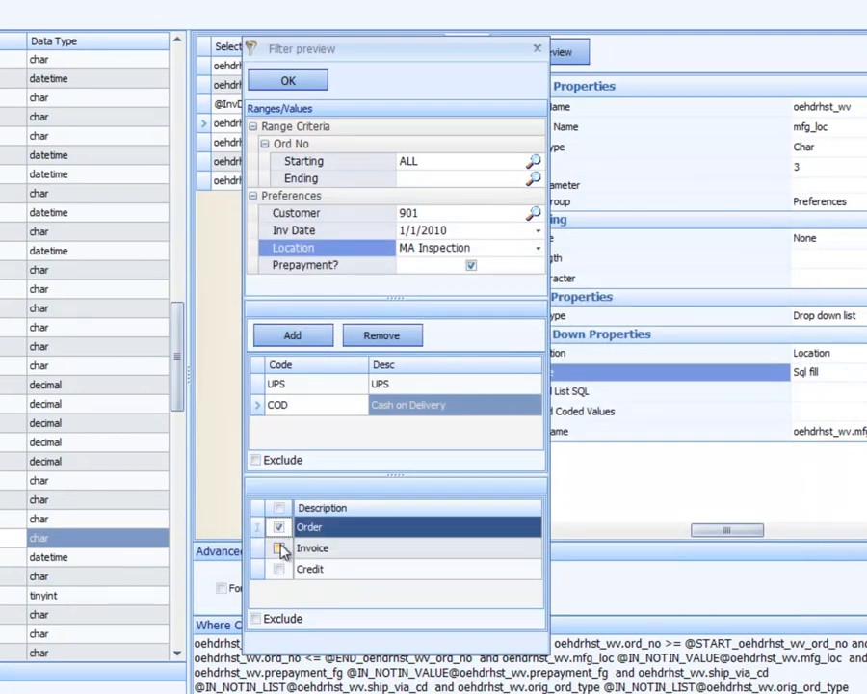
{"action": "left_click", "coordinate": [279, 548]}
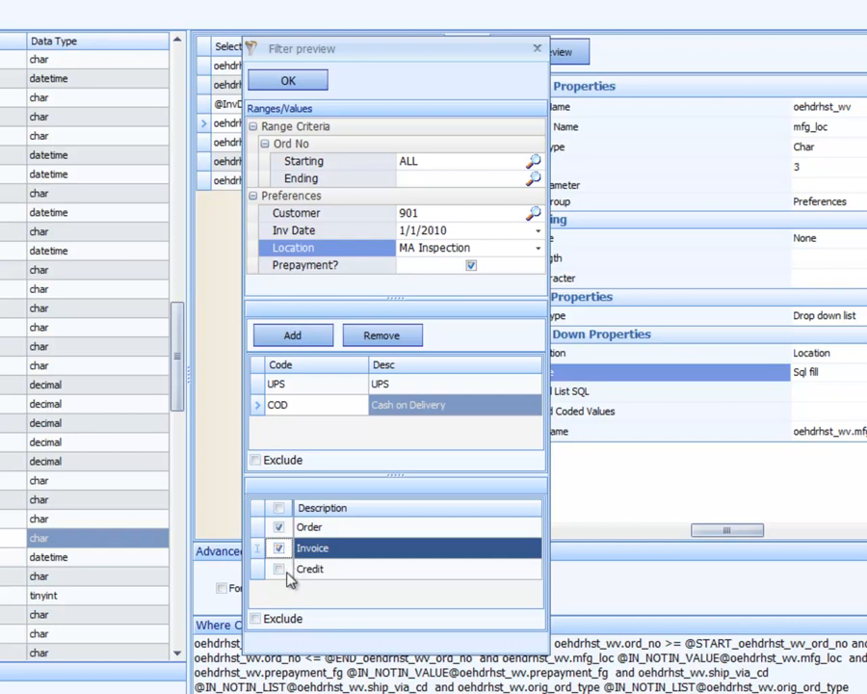
{"action": "left_click", "coordinate": [280, 569]}
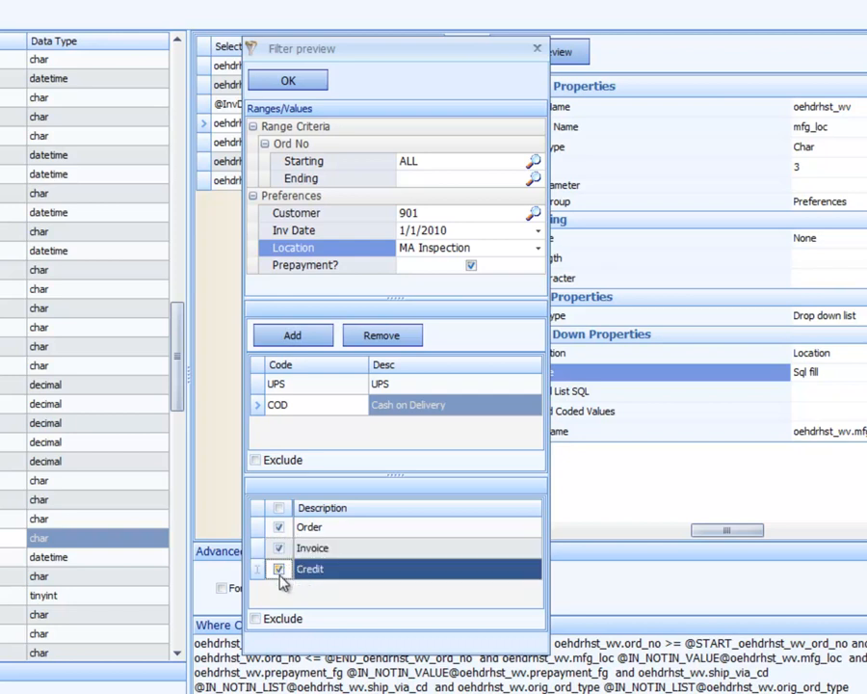
{"action": "left_click", "coordinate": [289, 80]}
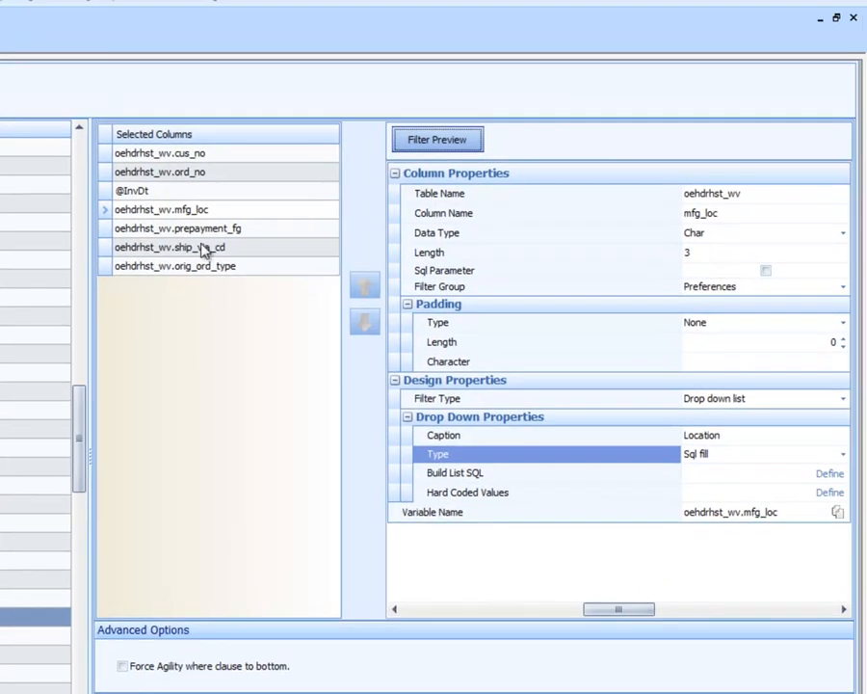
- Set the list caption of the ship_via_cd filter column to Ship Via
{"action": "left_click", "coordinate": [302, 162]}
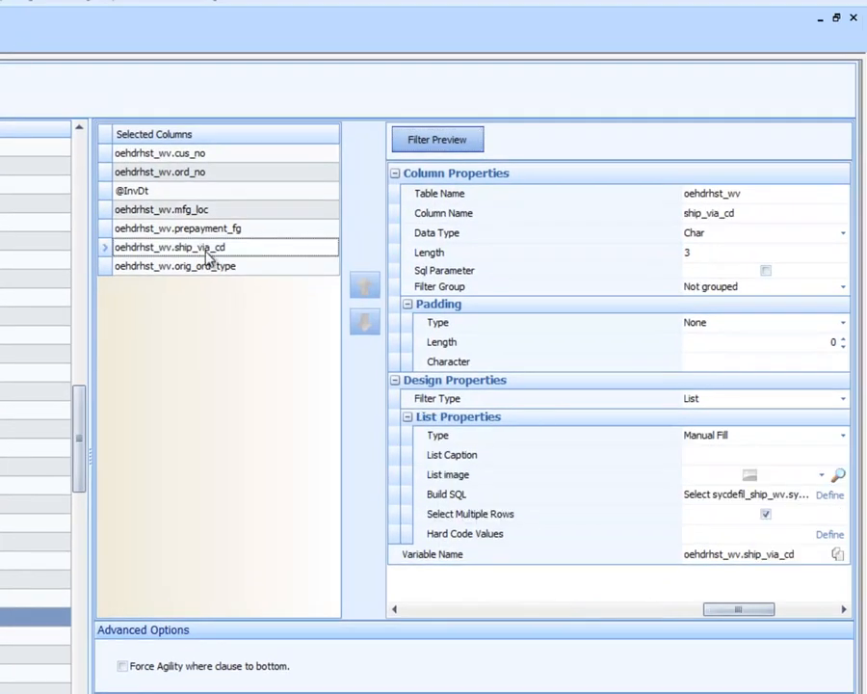
{"action": "left_click", "coordinate": [214, 270]}
{"action": "left_click", "coordinate": [223, 247]}
{"action": "left_click", "coordinate": [720, 456]}
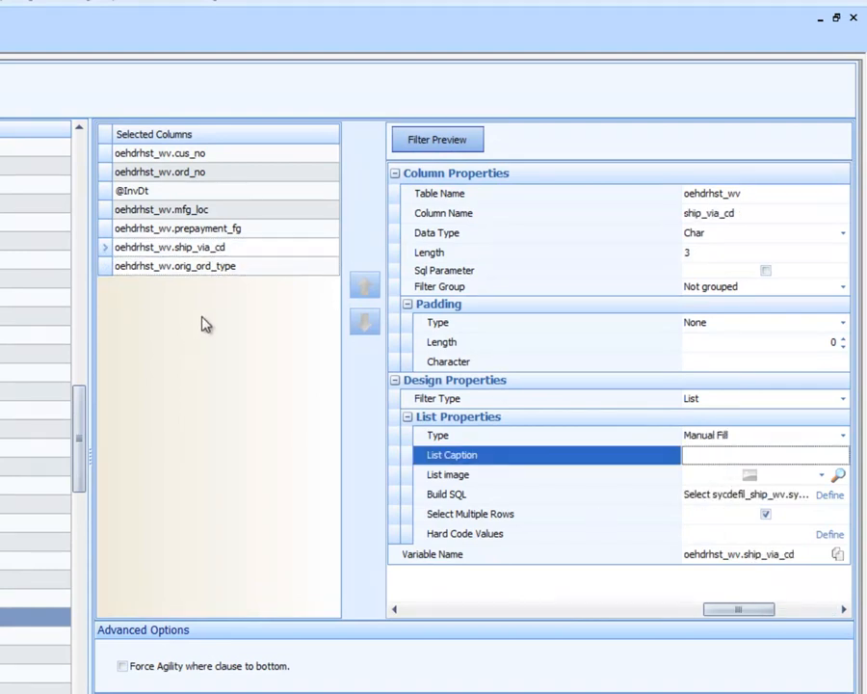
{"action": "left_click", "coordinate": [228, 250]}
{"action": "left_click", "coordinate": [727, 454]}
- Set the orig_ord_type list caption to Order Type and check the captions in the filter preview
{"action": "left_click", "coordinate": [247, 268]}
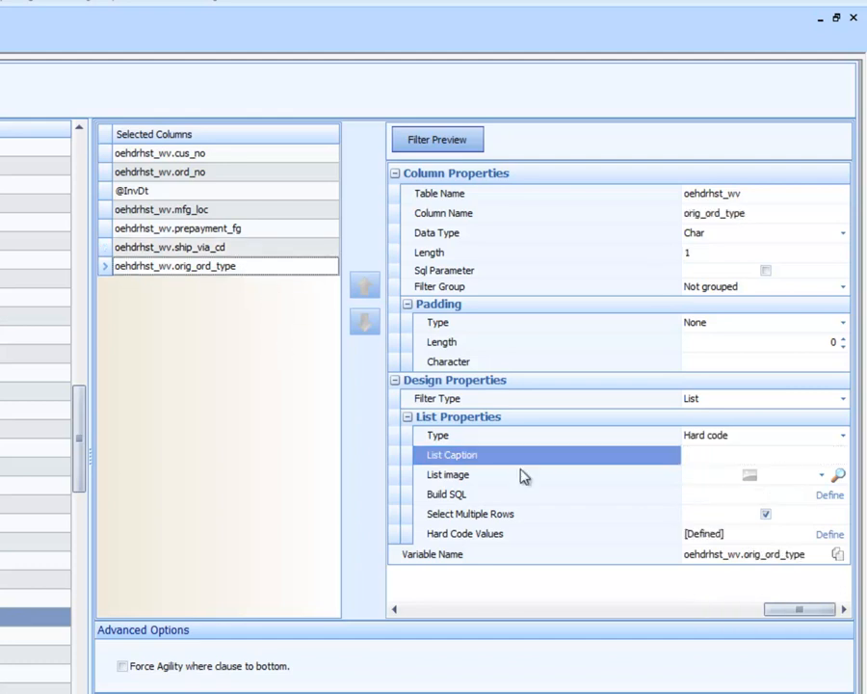
{"action": "left_click", "coordinate": [697, 454]}
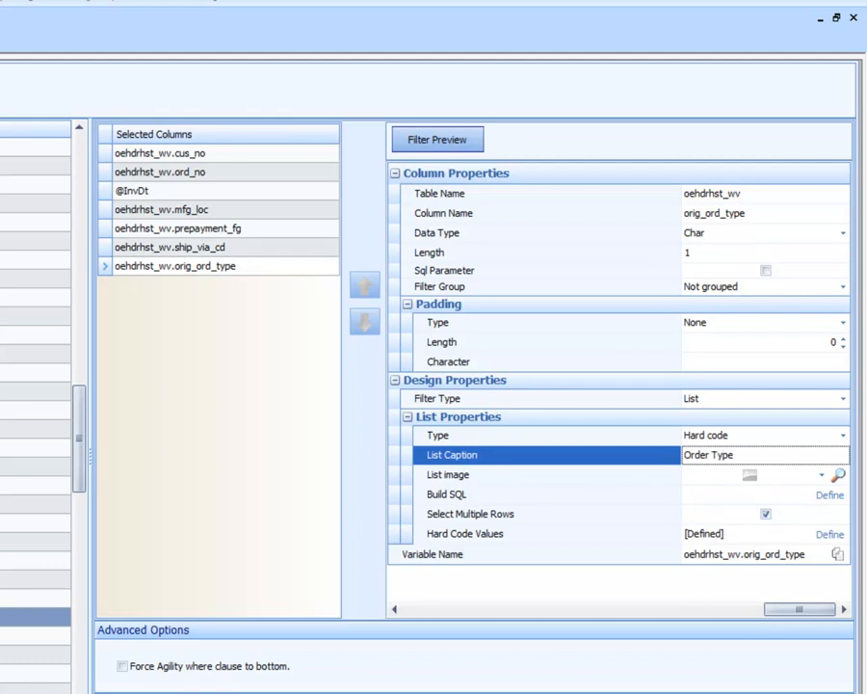
{"action": "left_click", "coordinate": [431, 145]}
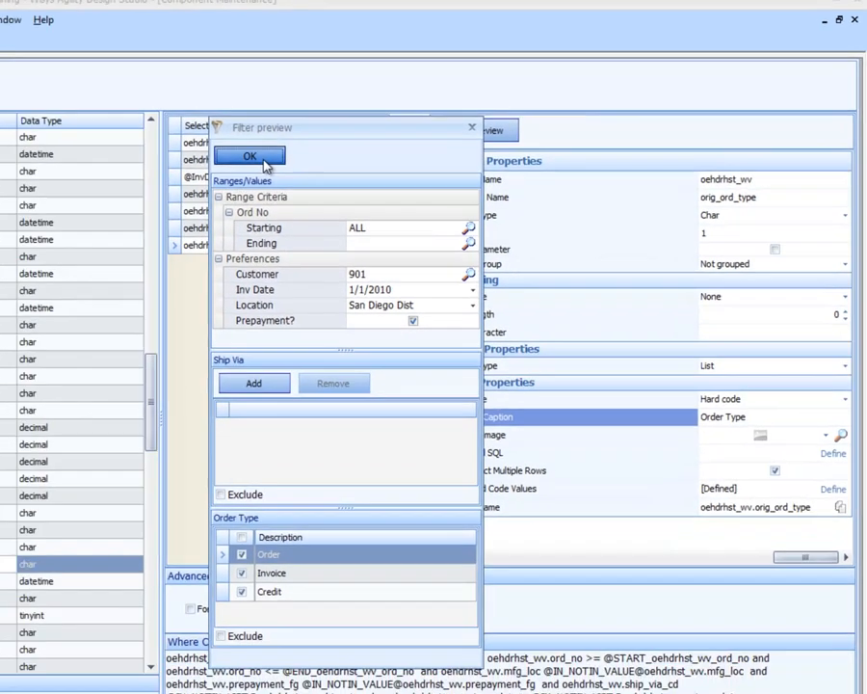
{"action": "left_click", "coordinate": [203, 174]}
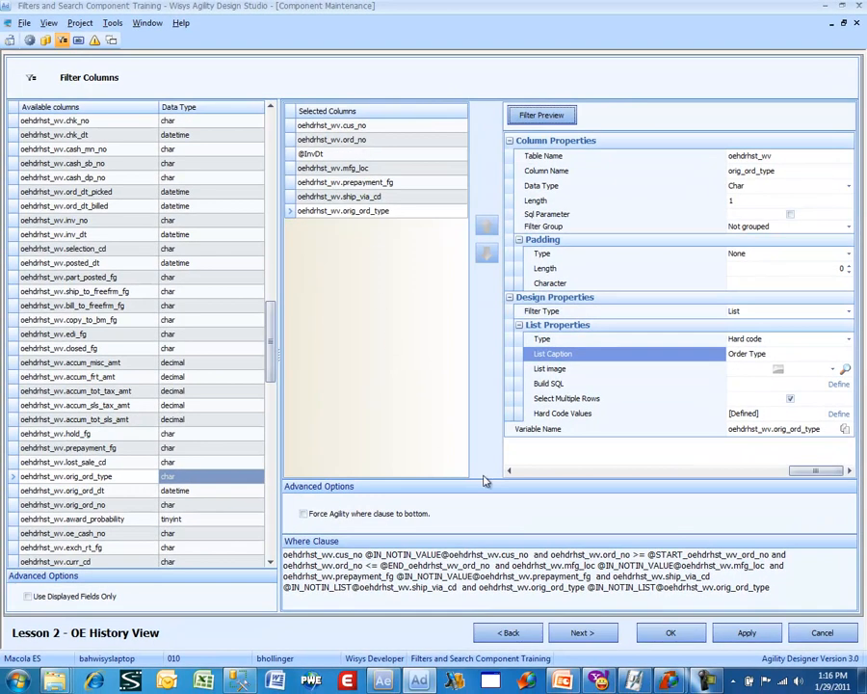
- Save the filter design, launch the Lesson 2 - OE History View component and enlarge its window to fit the whole Order Type list
{"action": "left_click", "coordinate": [690, 640]}
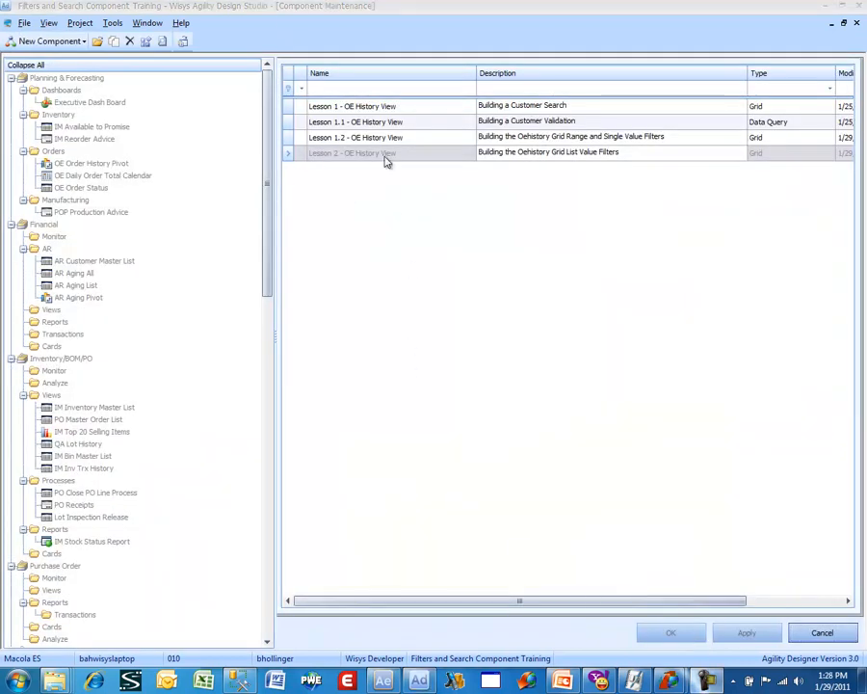
{"action": "right_click", "coordinate": [385, 156]}
{"action": "left_click", "coordinate": [414, 162]}
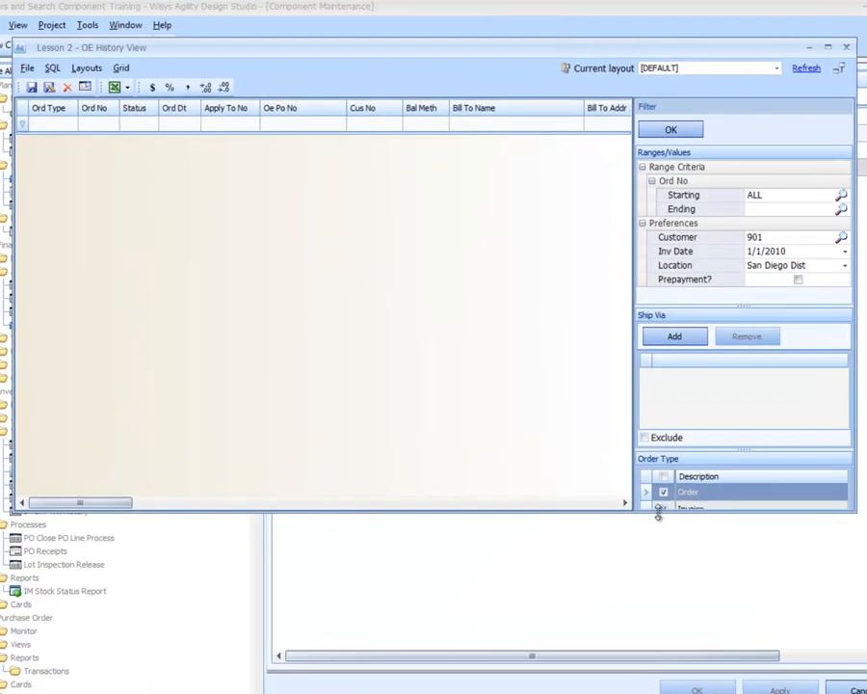
{"action": "left_click_drag", "start_coordinate": [664, 620], "coordinate": [665, 617]}
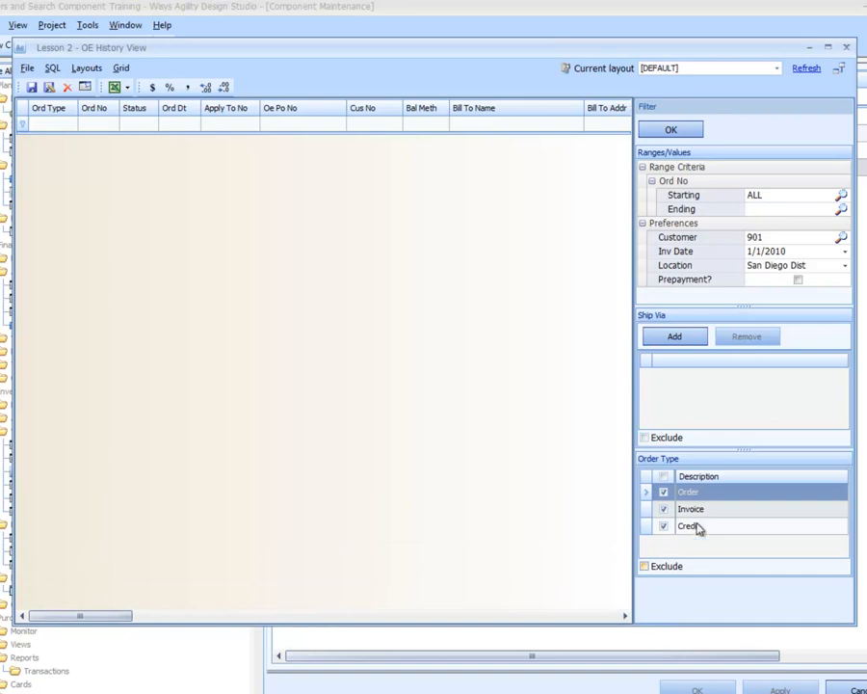
- Set the Location filter to Boston Plant, keeping the order number range, Customer and Inv Date, with Prepayment? off
{"action": "left_click", "coordinate": [769, 197]}
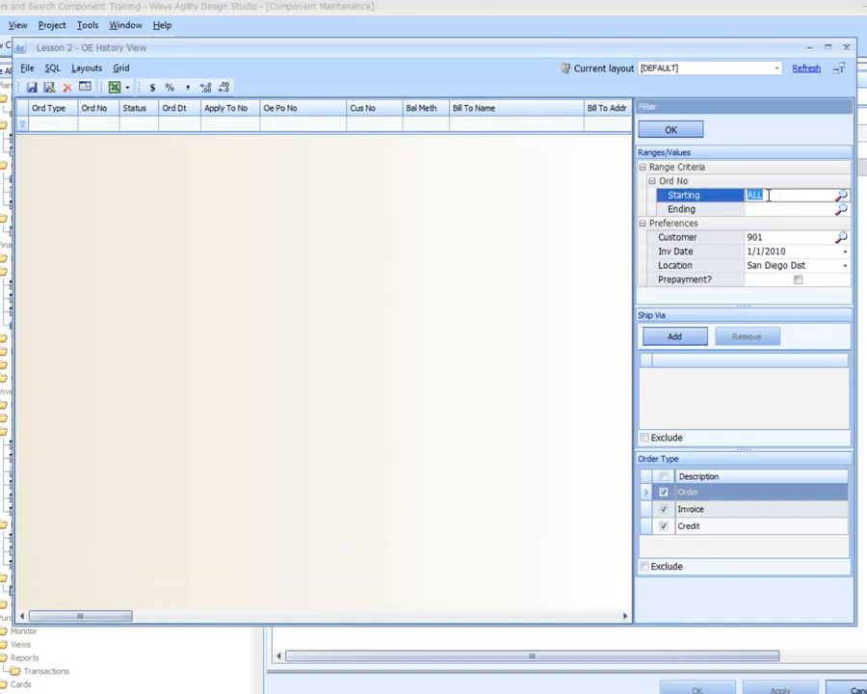
{"action": "left_click", "coordinate": [770, 209]}
{"action": "left_click", "coordinate": [779, 237]}
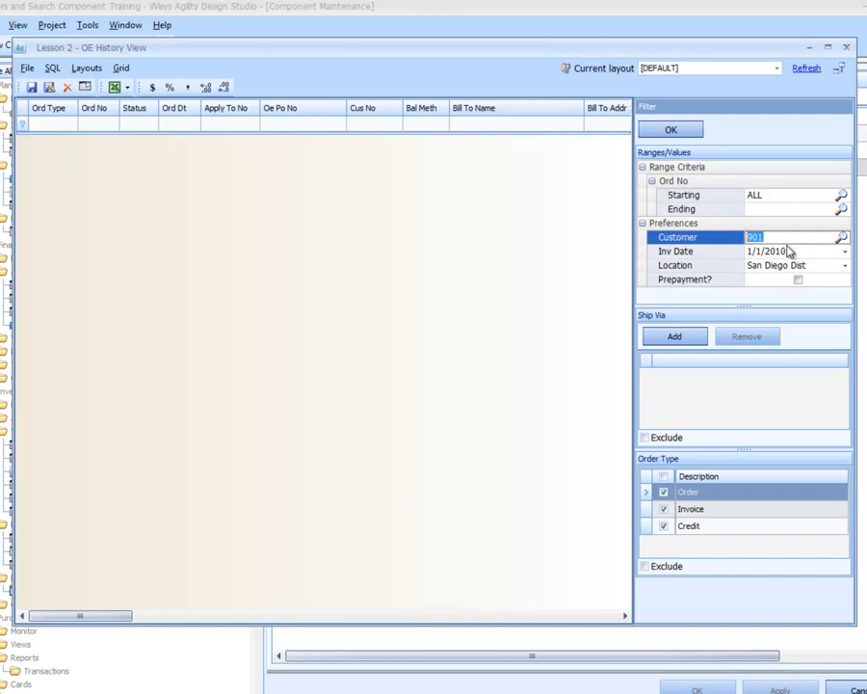
{"action": "left_click", "coordinate": [787, 250]}
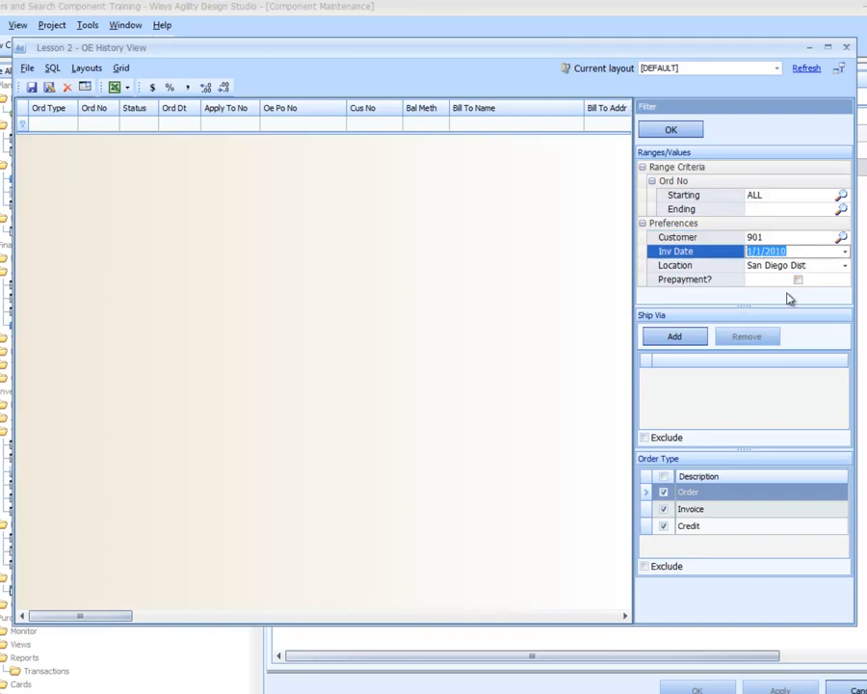
{"action": "left_click", "coordinate": [779, 268]}
{"action": "left_click", "coordinate": [777, 269]}
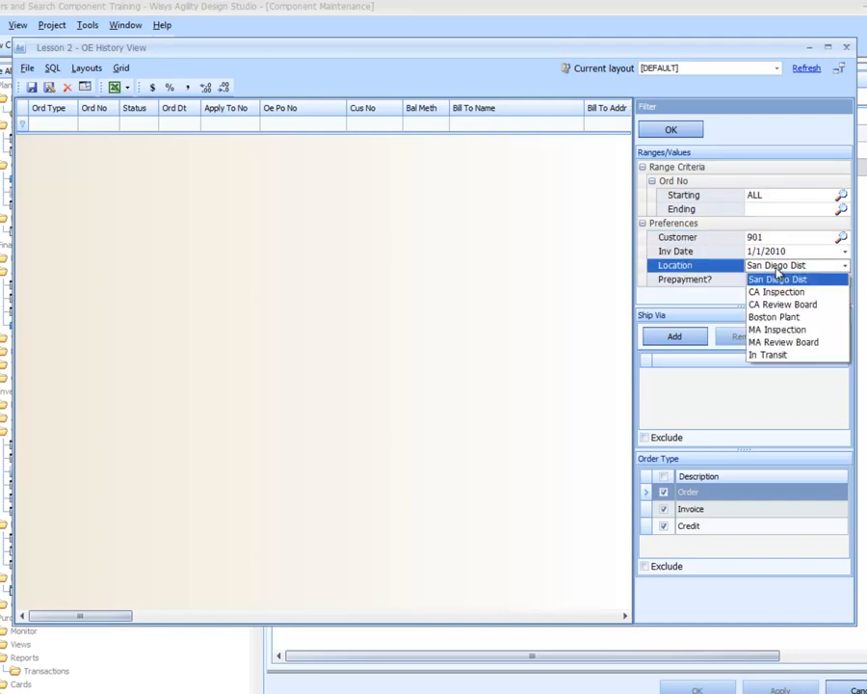
{"action": "left_click", "coordinate": [779, 317]}
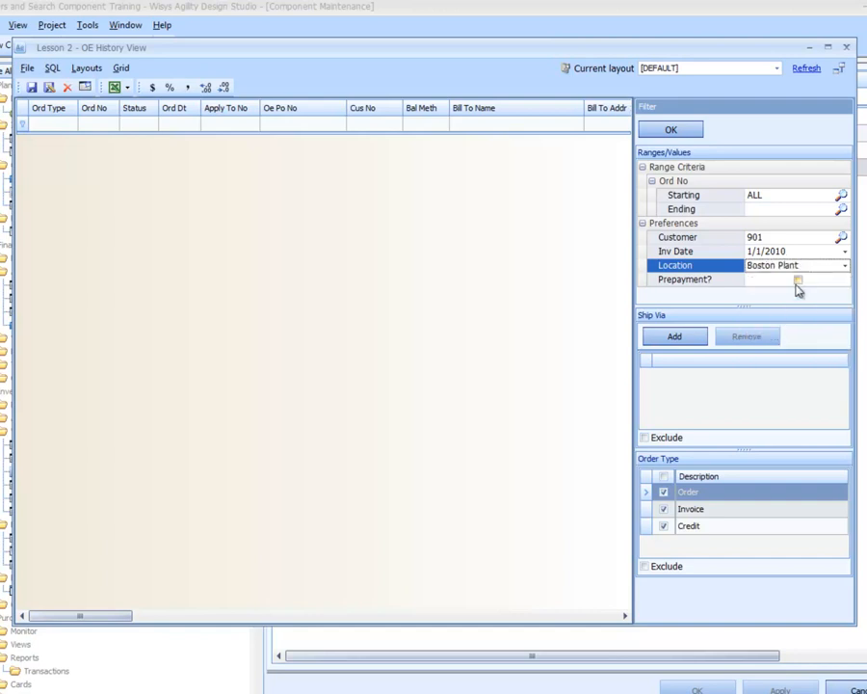
{"action": "left_click", "coordinate": [798, 284]}
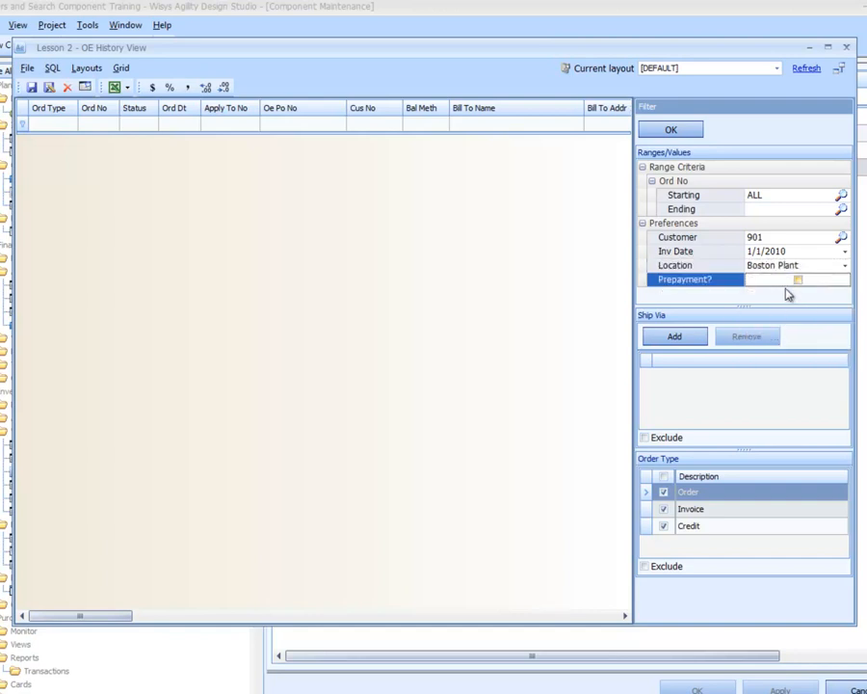
- Add UPS to the Ship Via list and apply the filter to load the order history grid
{"action": "left_click", "coordinate": [689, 340]}
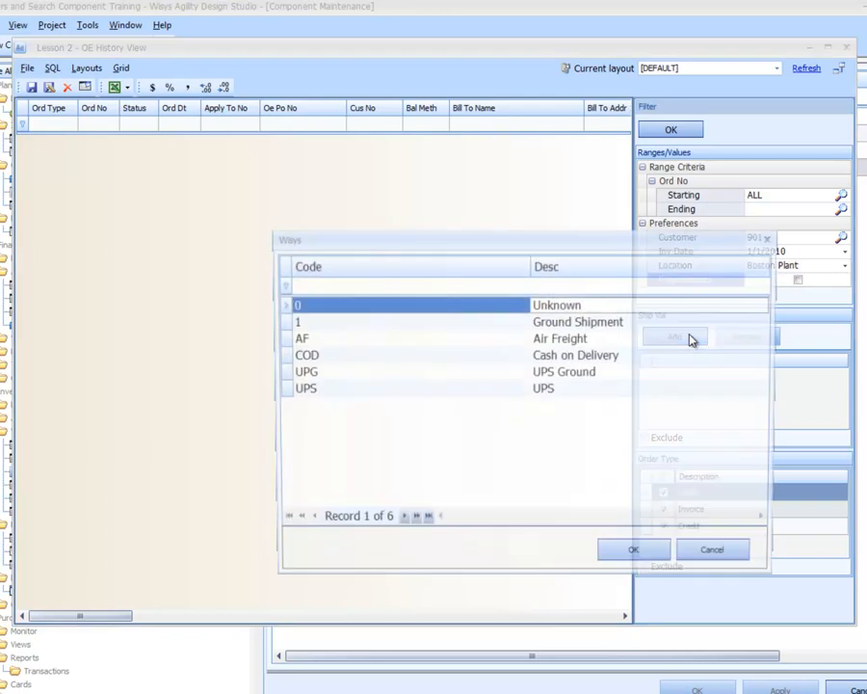
{"action": "left_click", "coordinate": [430, 390]}
{"action": "double_click", "coordinate": [430, 390]}
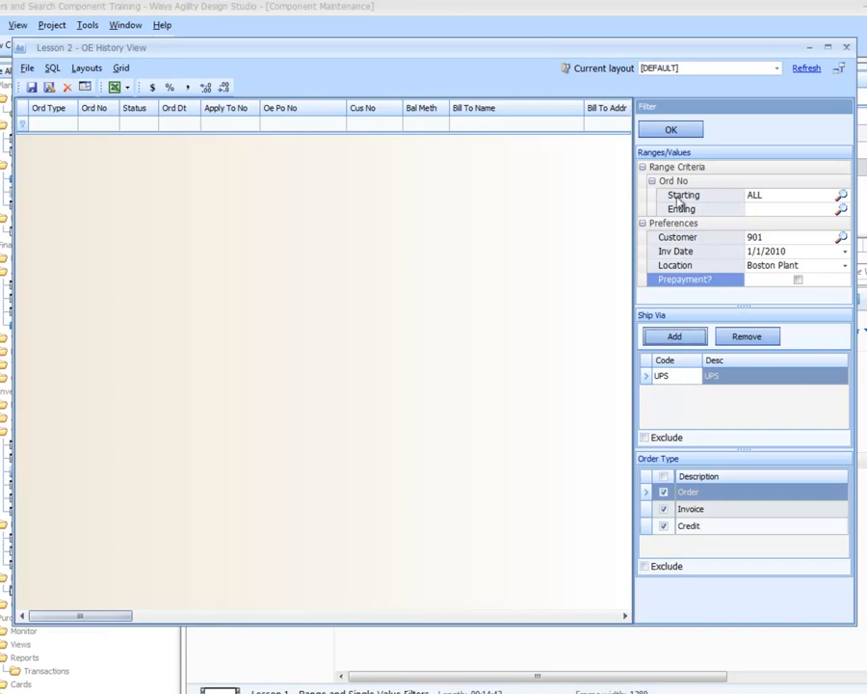
{"action": "left_click", "coordinate": [672, 130]}
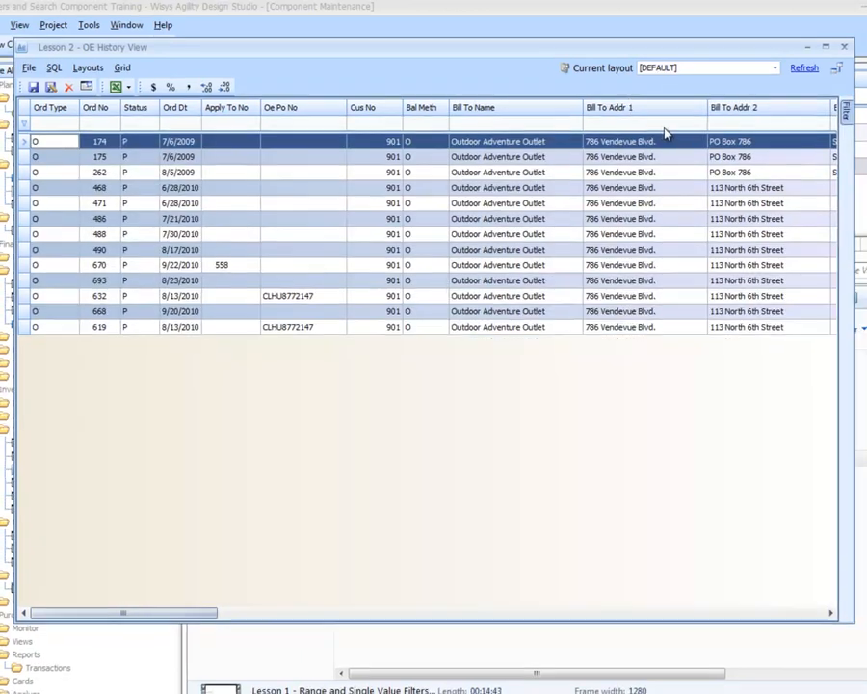